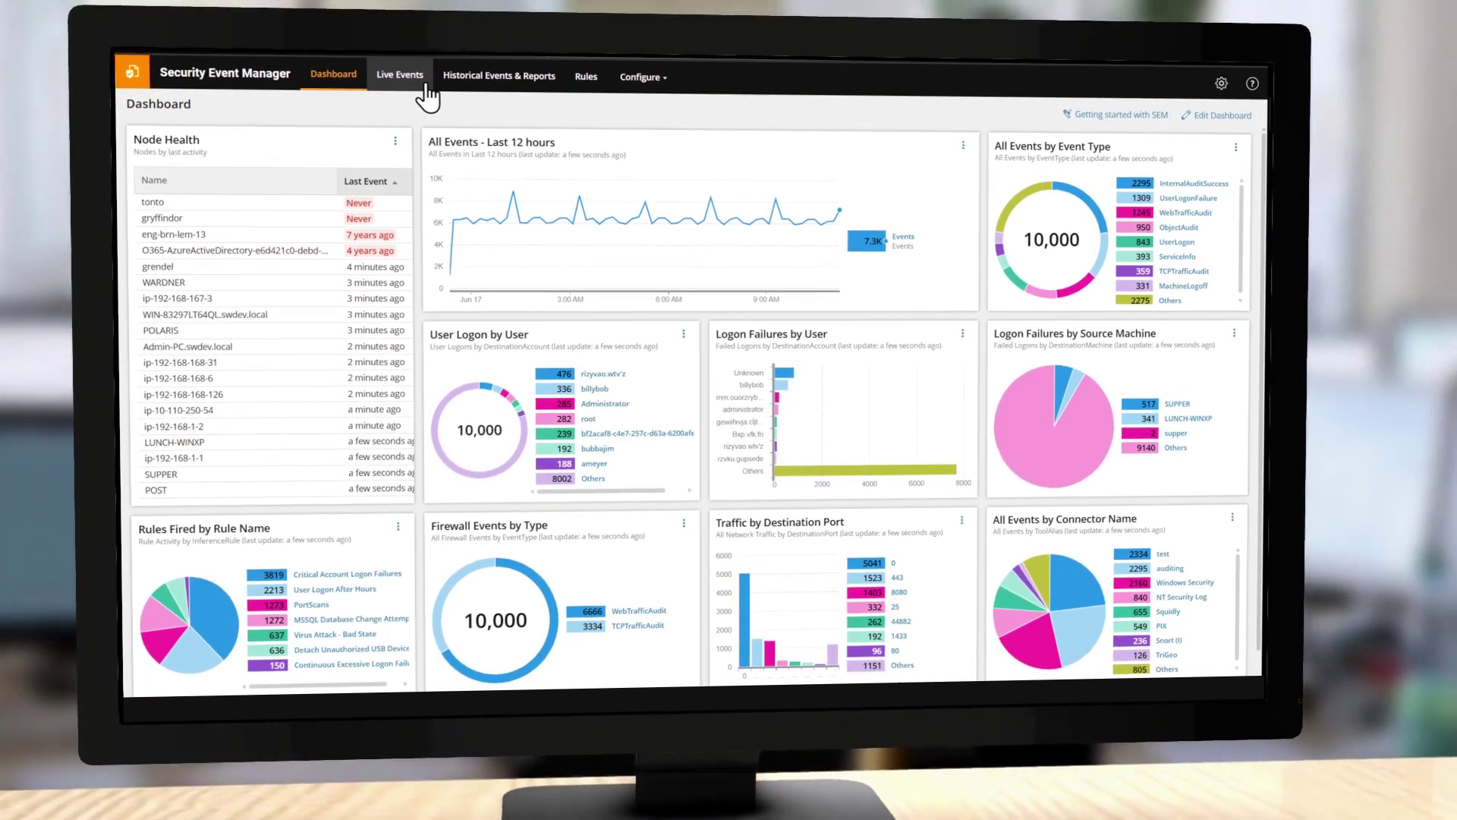
Filter the nodes to agents only and open connector management for the node eng-aus-dpa-176
click(421, 82)
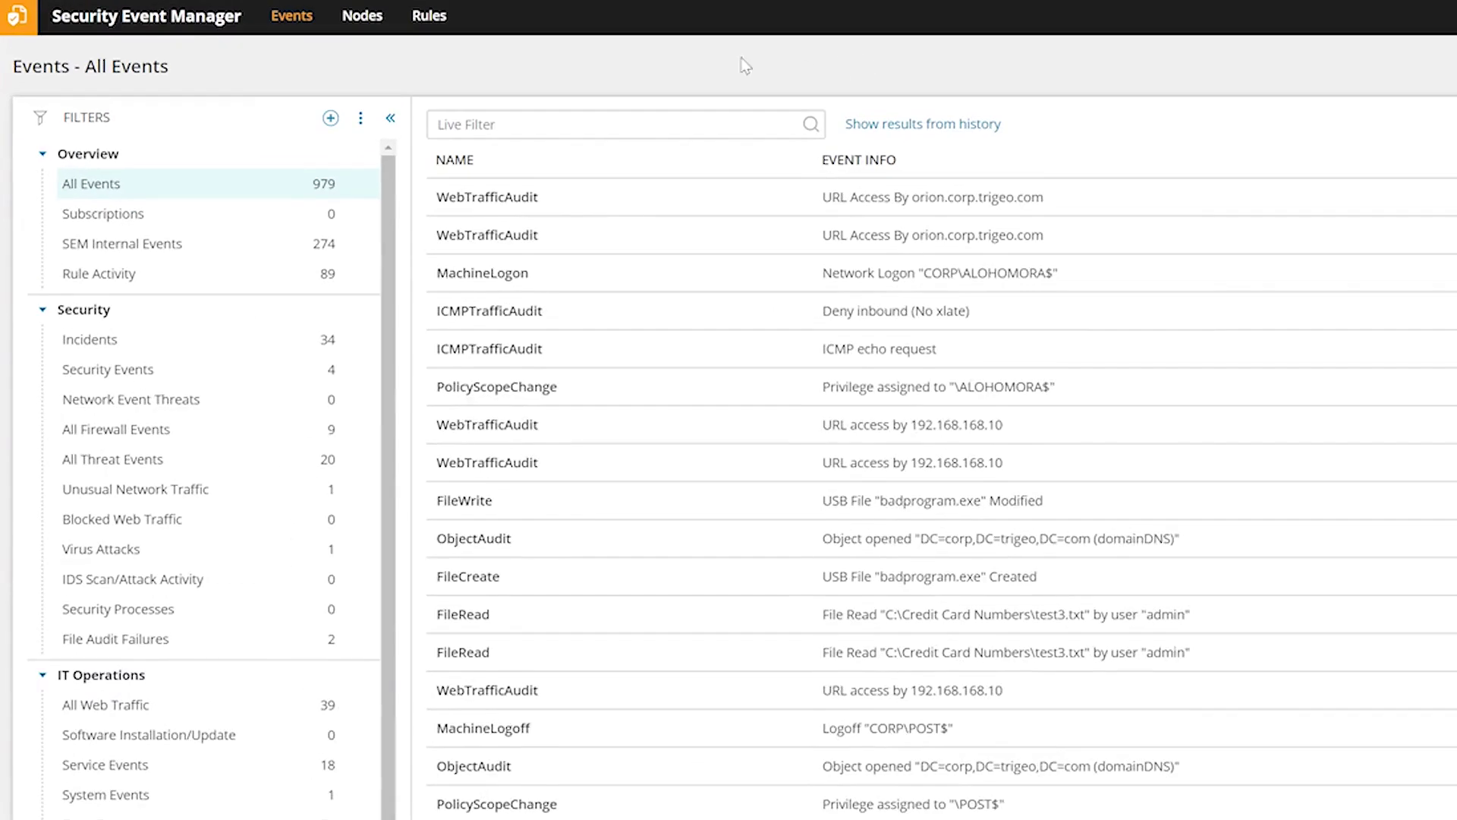
click(350, 21)
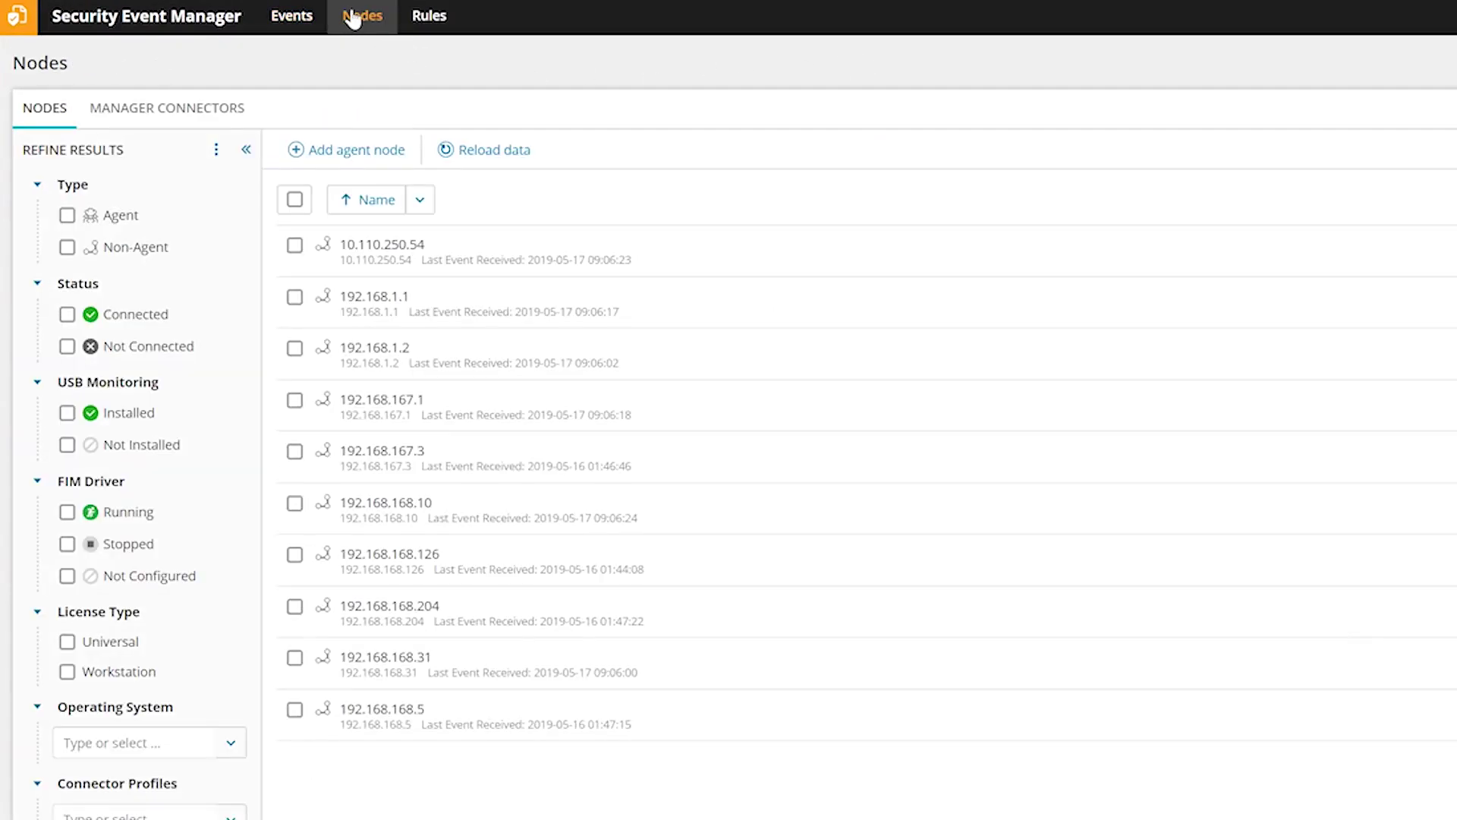
click(67, 217)
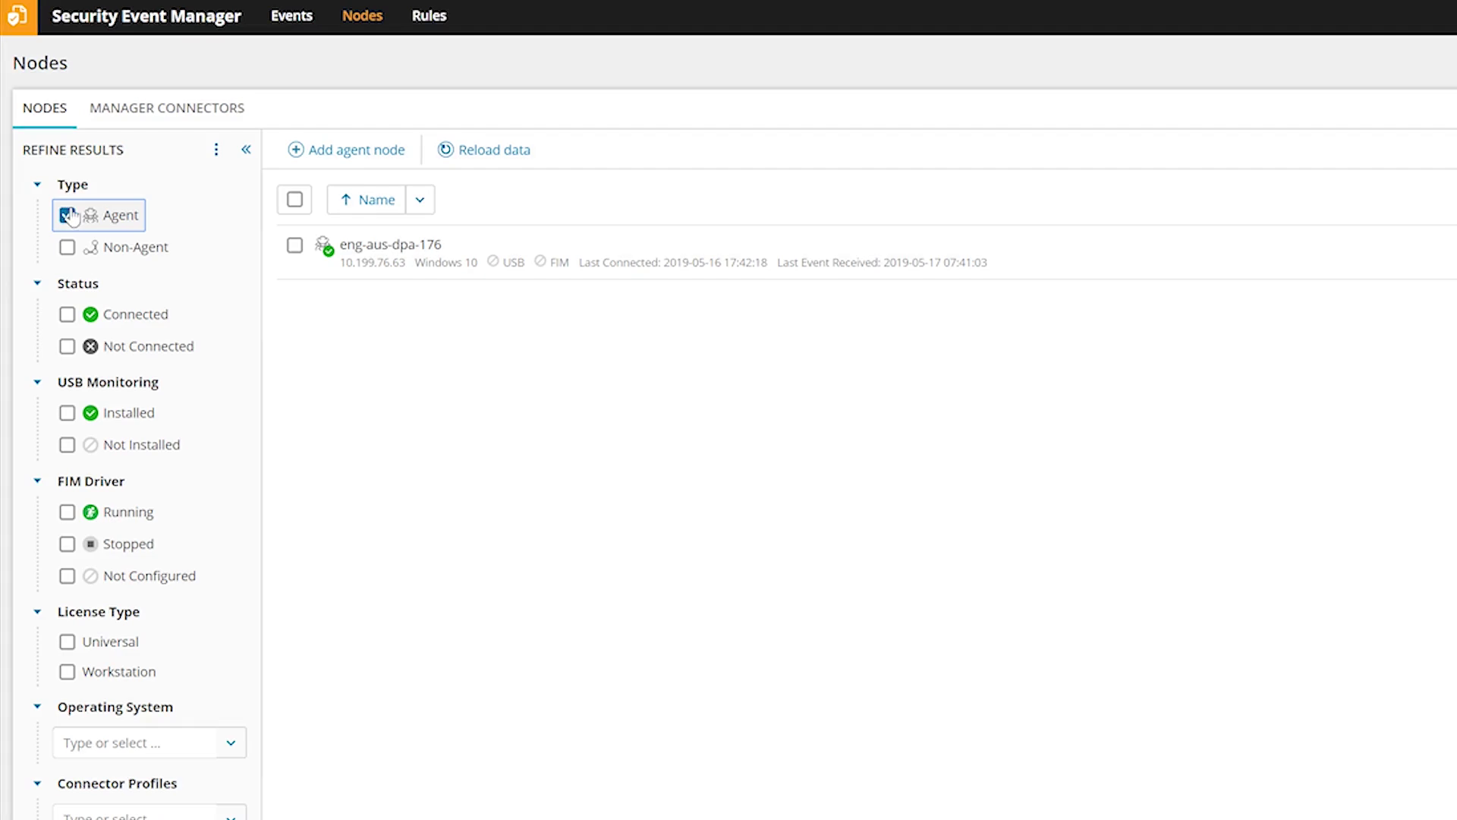
click(294, 246)
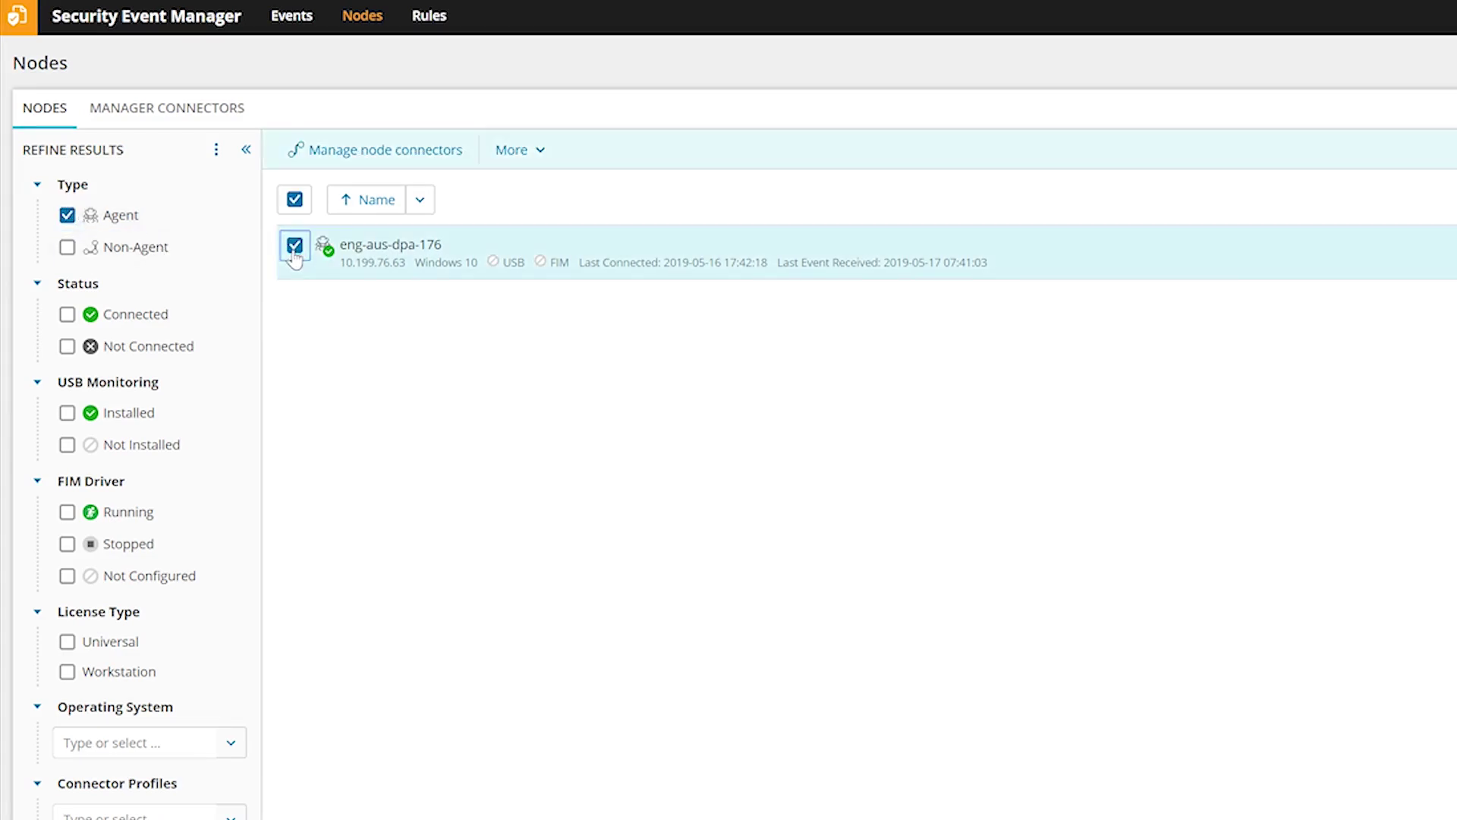
click(346, 150)
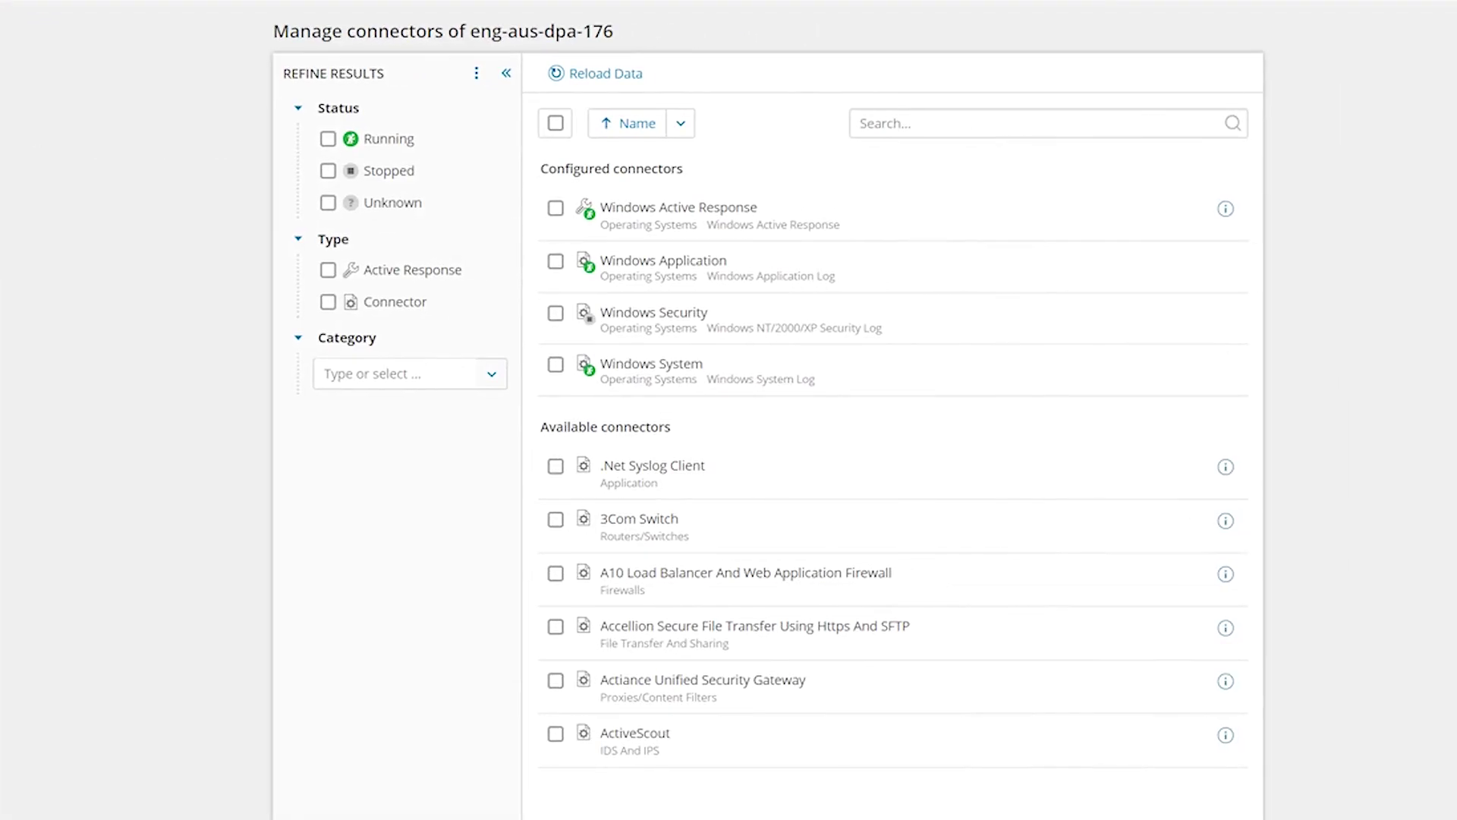
Search the connectors for FIM and start a new configuration for Windows File Integrity Monitoring (FIM) File And Directory
click(899, 122)
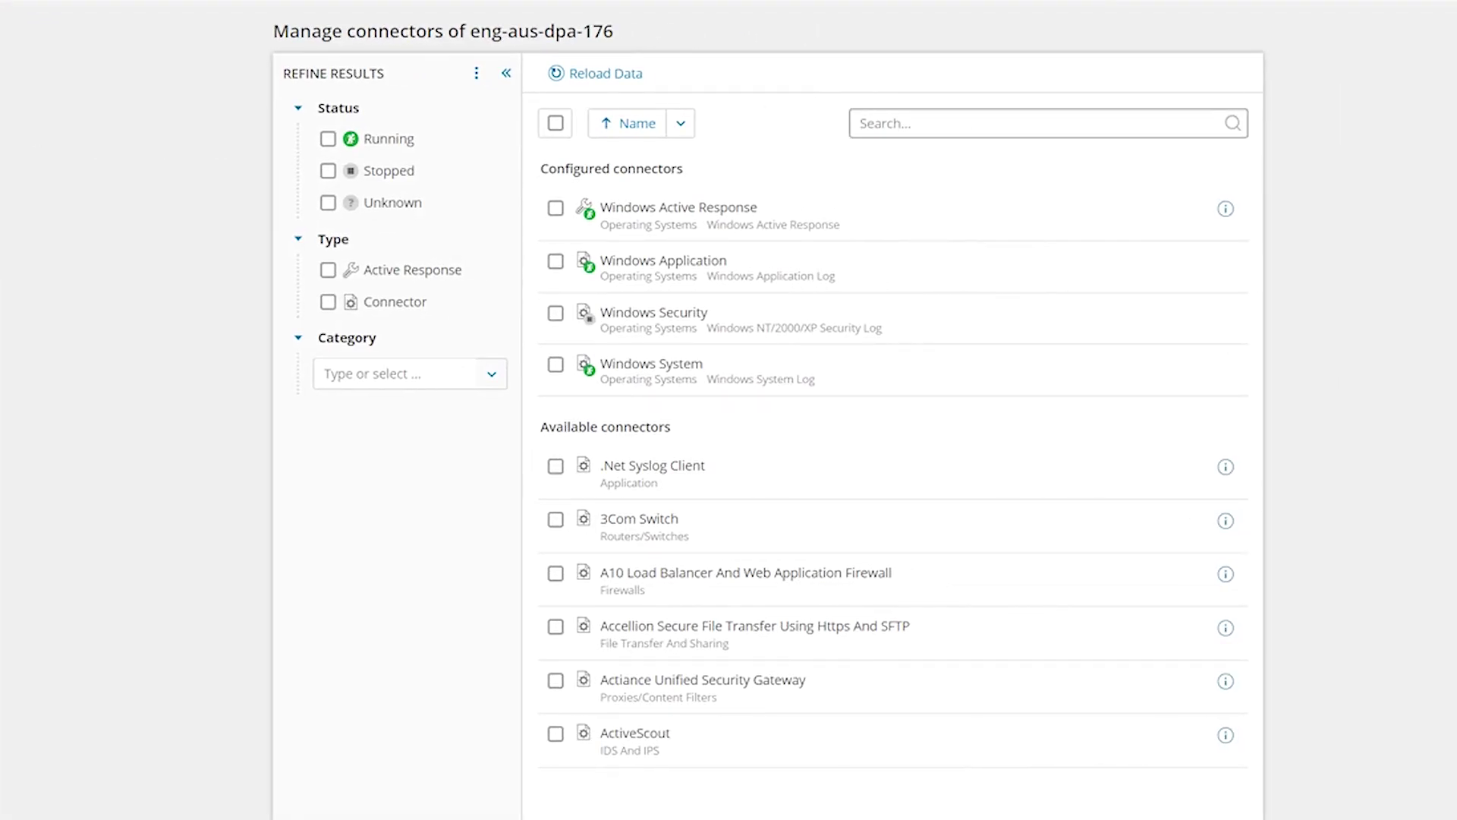
text(Fl)
text(M)
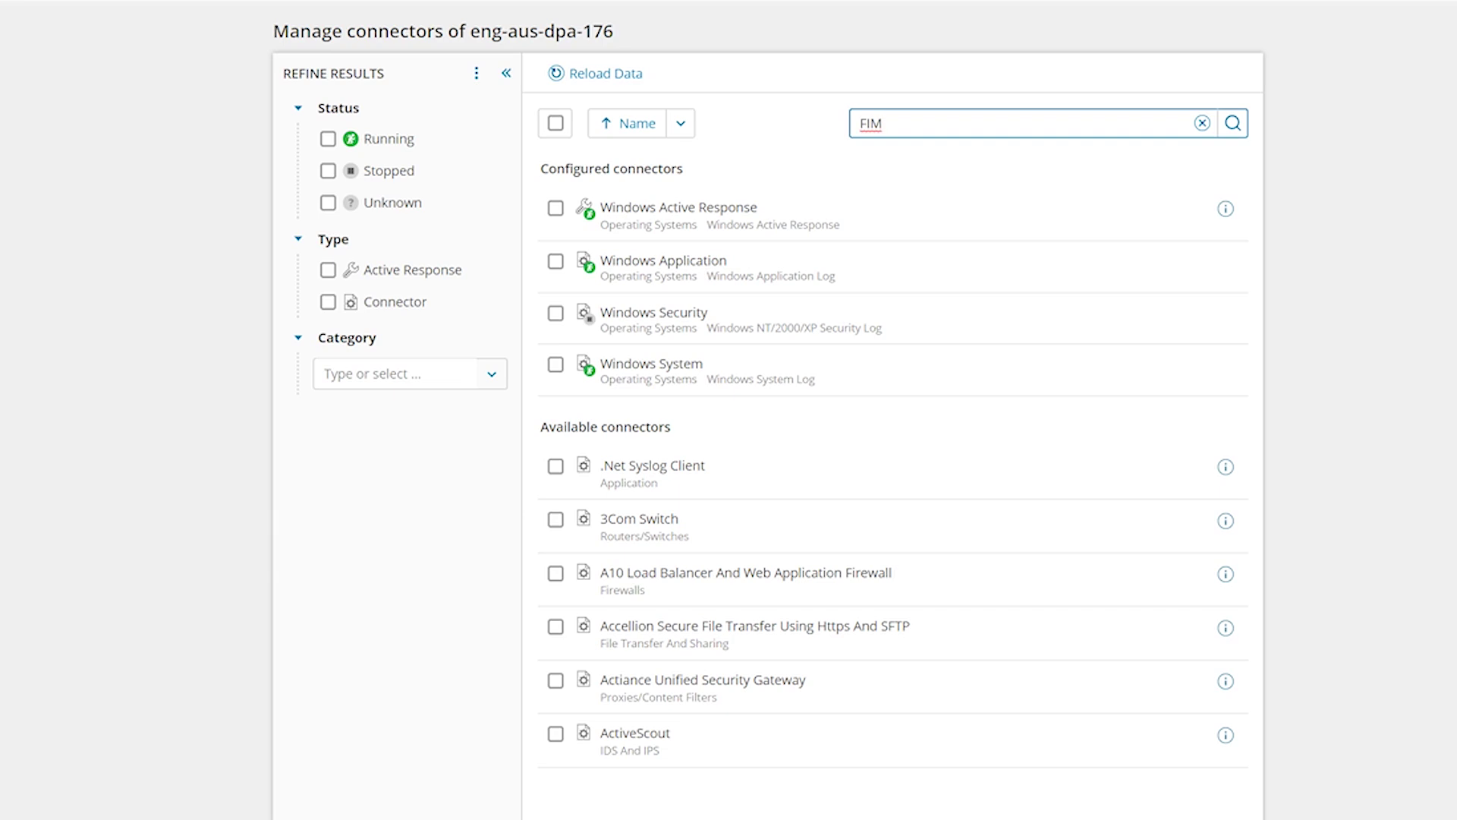
click(1233, 126)
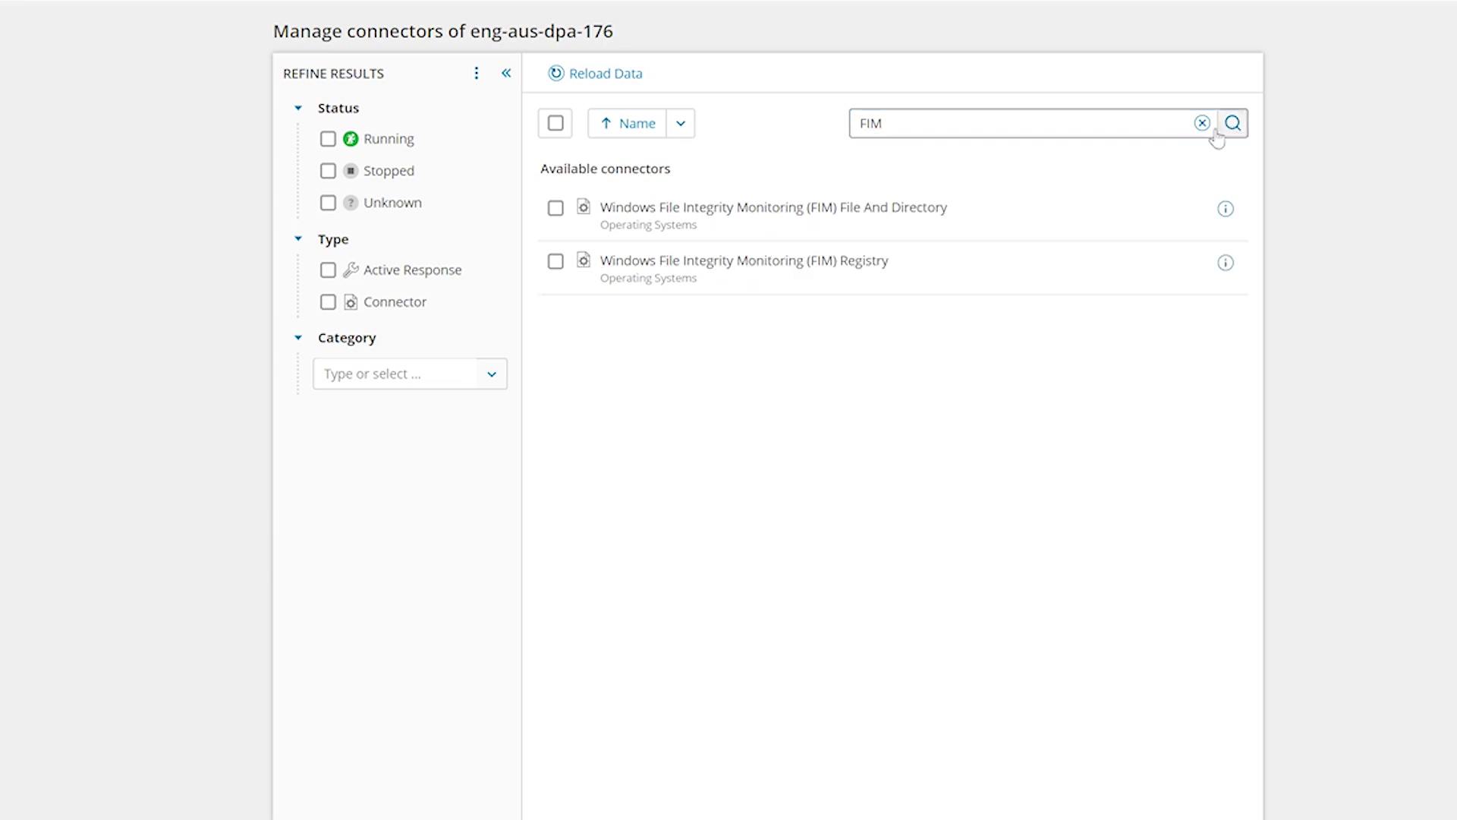
click(556, 211)
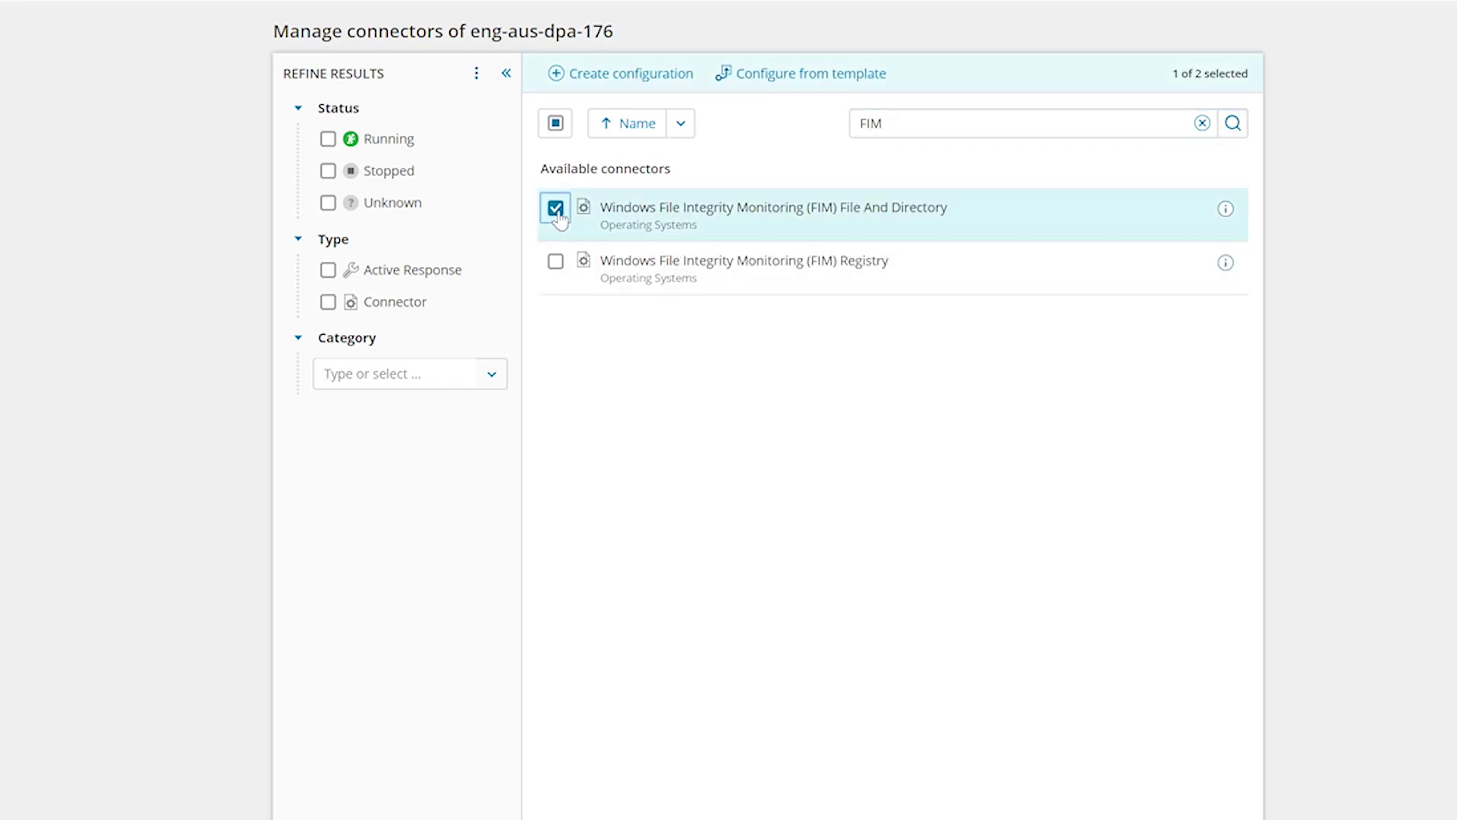
click(607, 74)
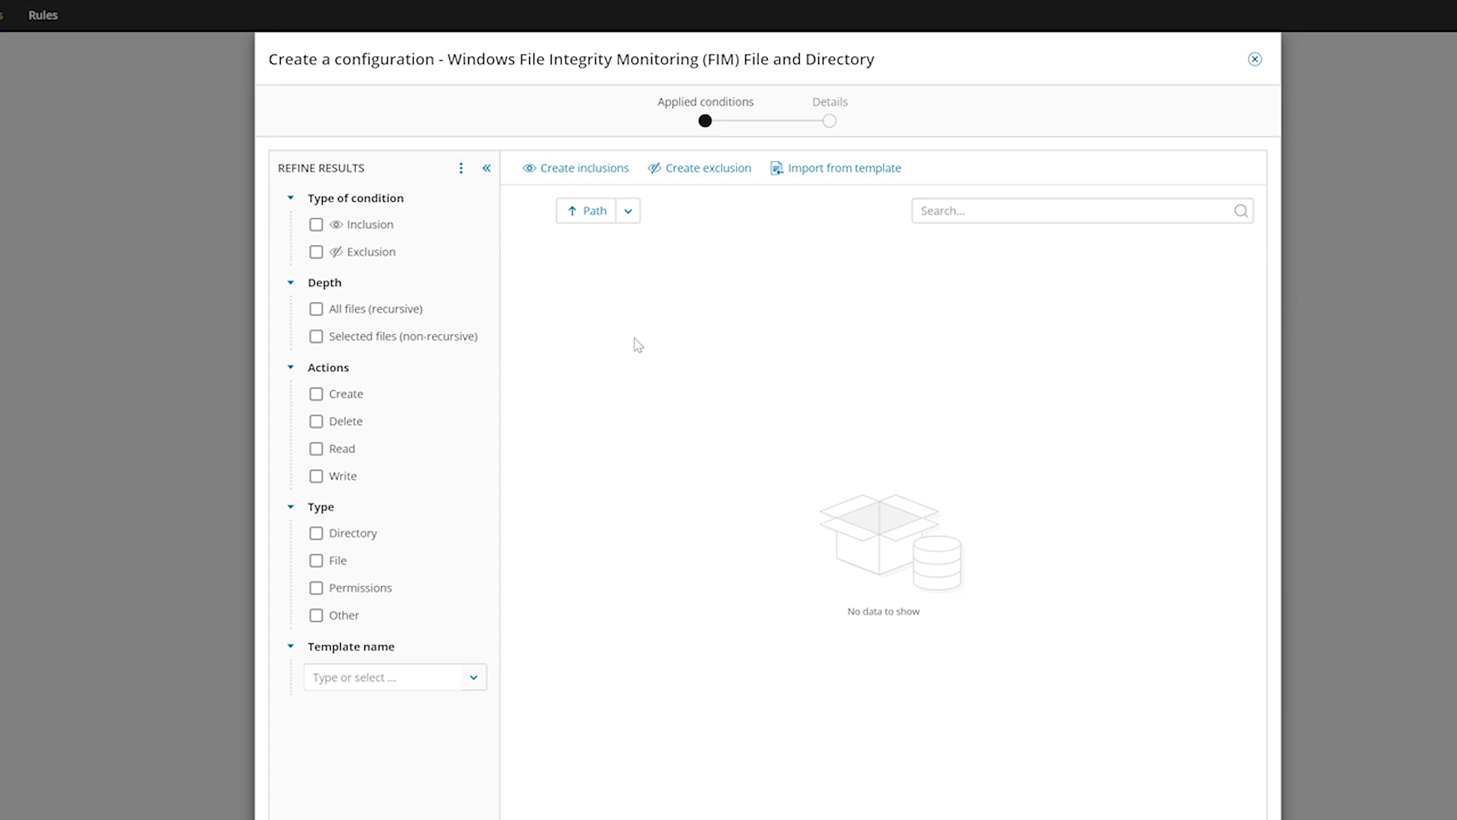
Start a new inclusion and browse to C:\Windows\System32\config as the directory to watch
click(560, 169)
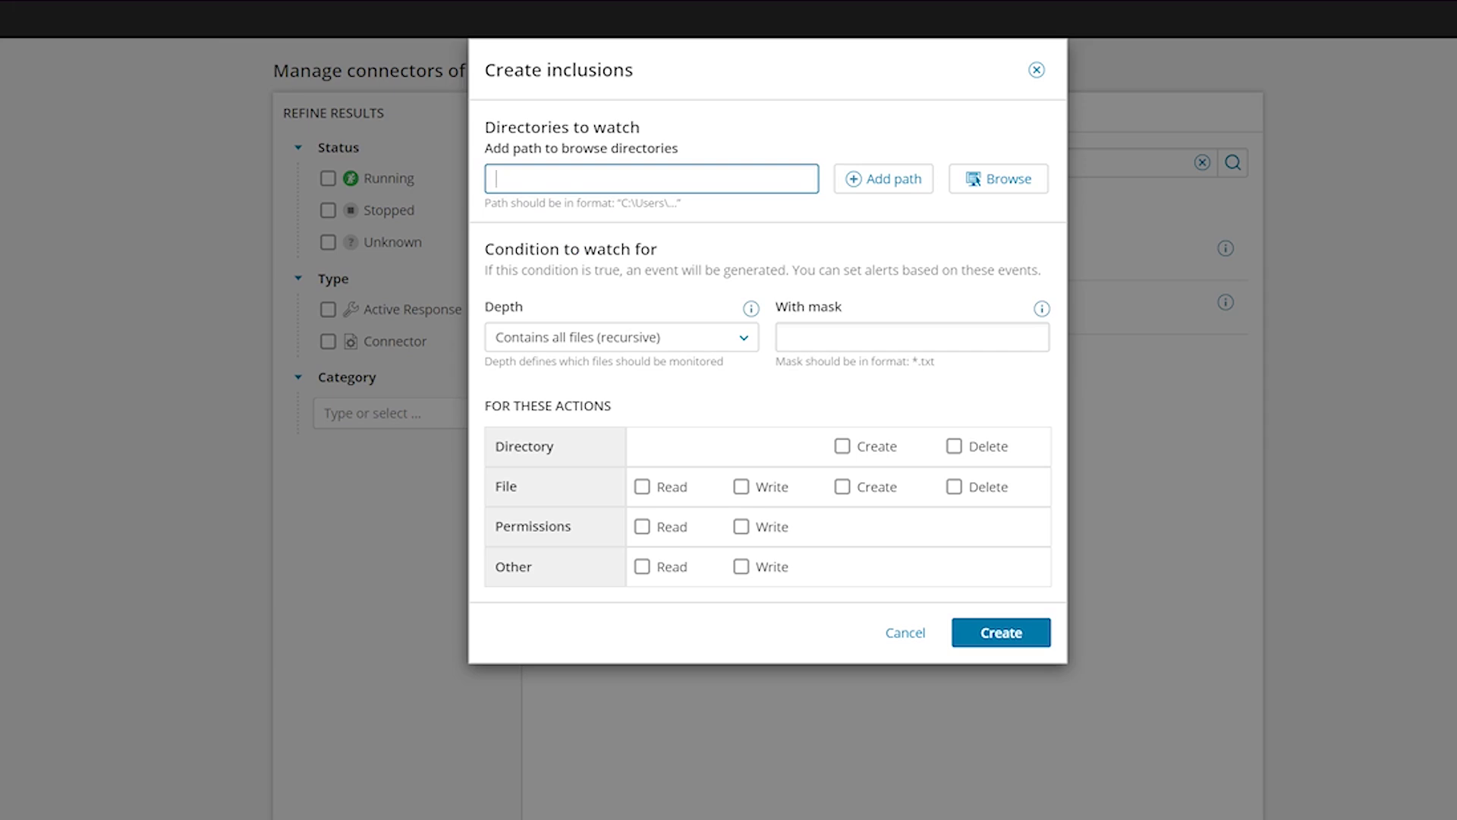
click(1008, 183)
click(499, 181)
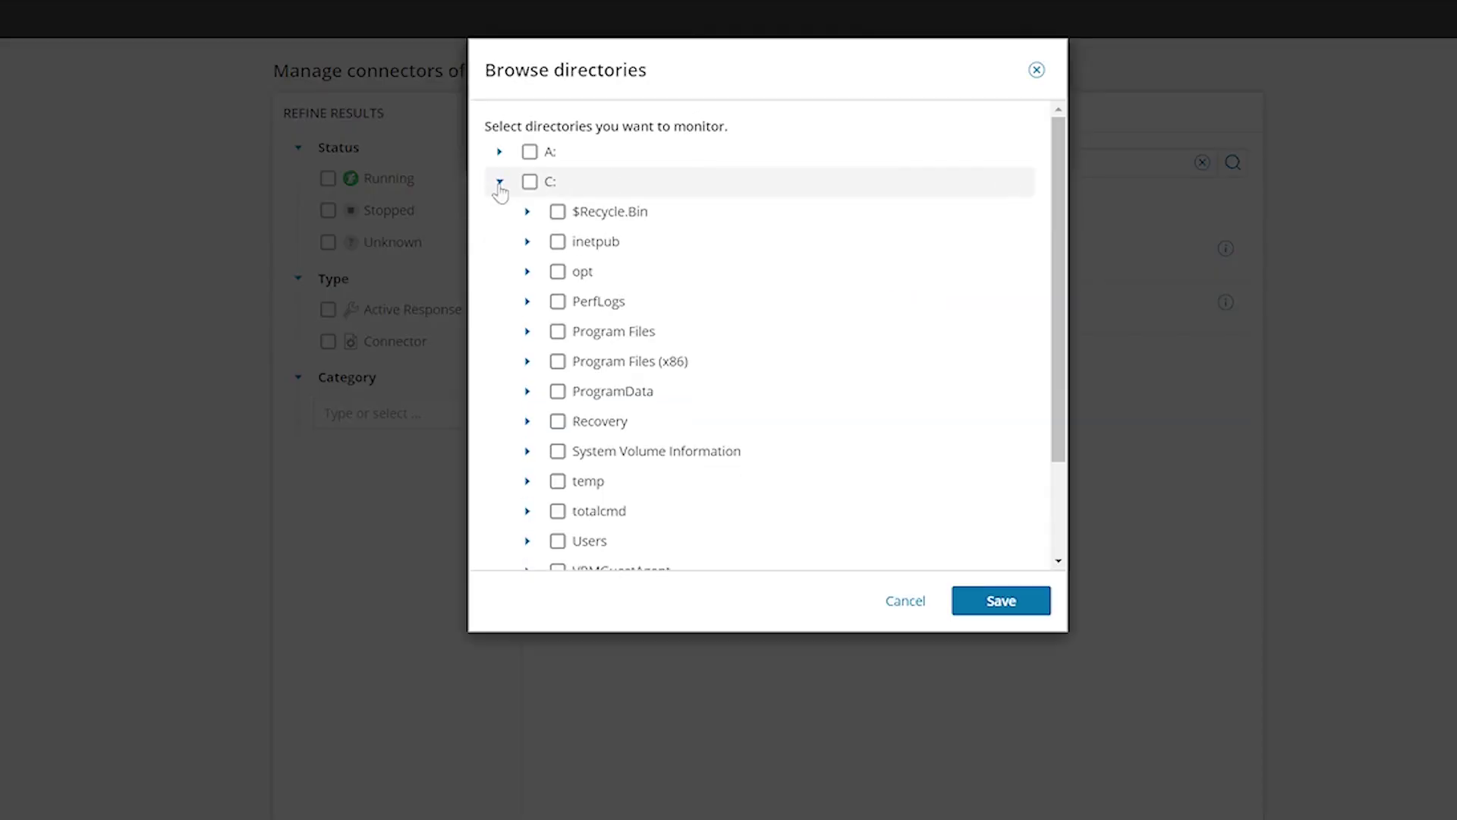
scroll(885, 503, down, 3)
click(527, 478)
scroll(910, 432, down, 15)
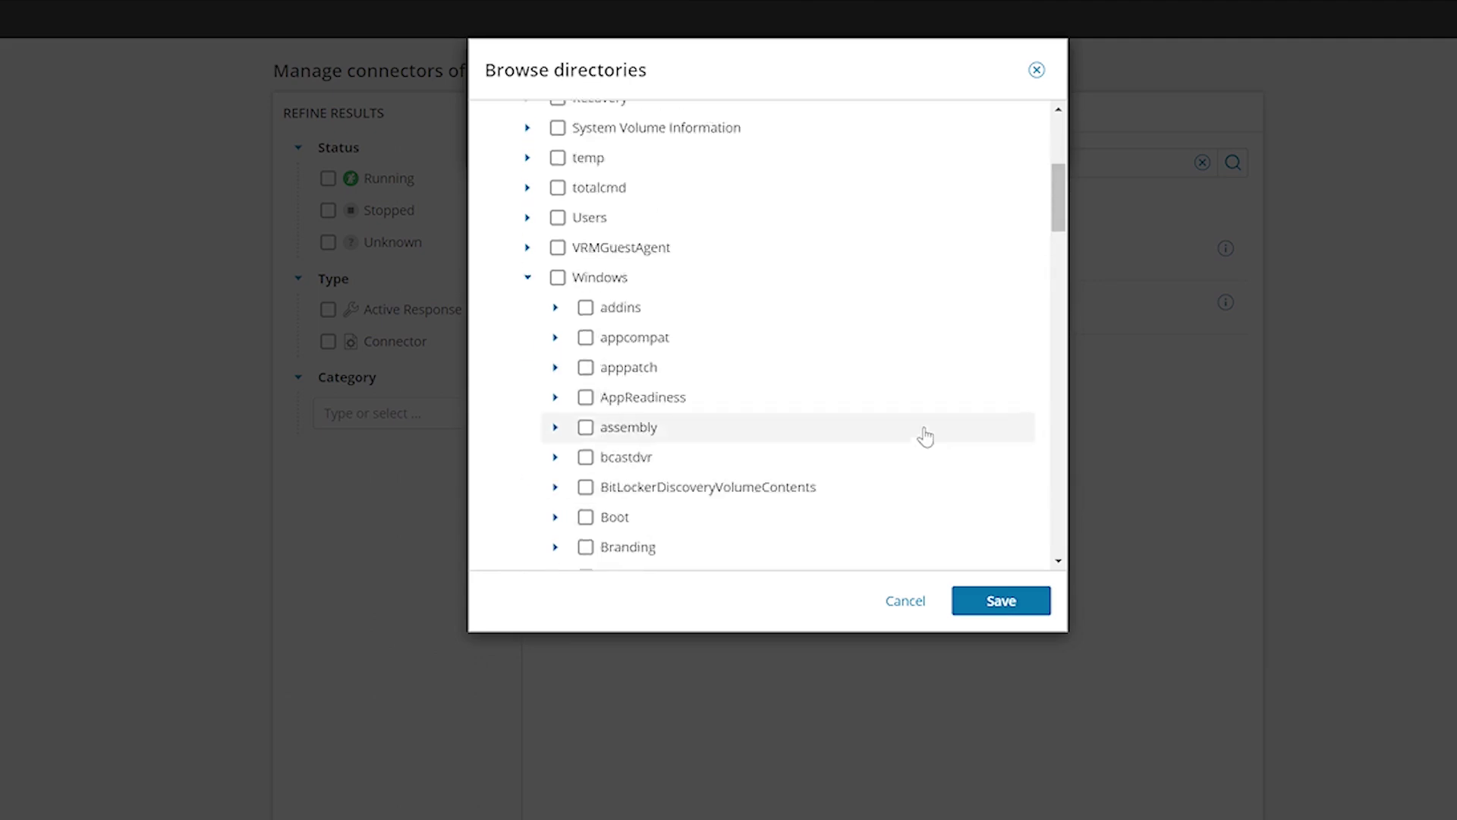
click(556, 487)
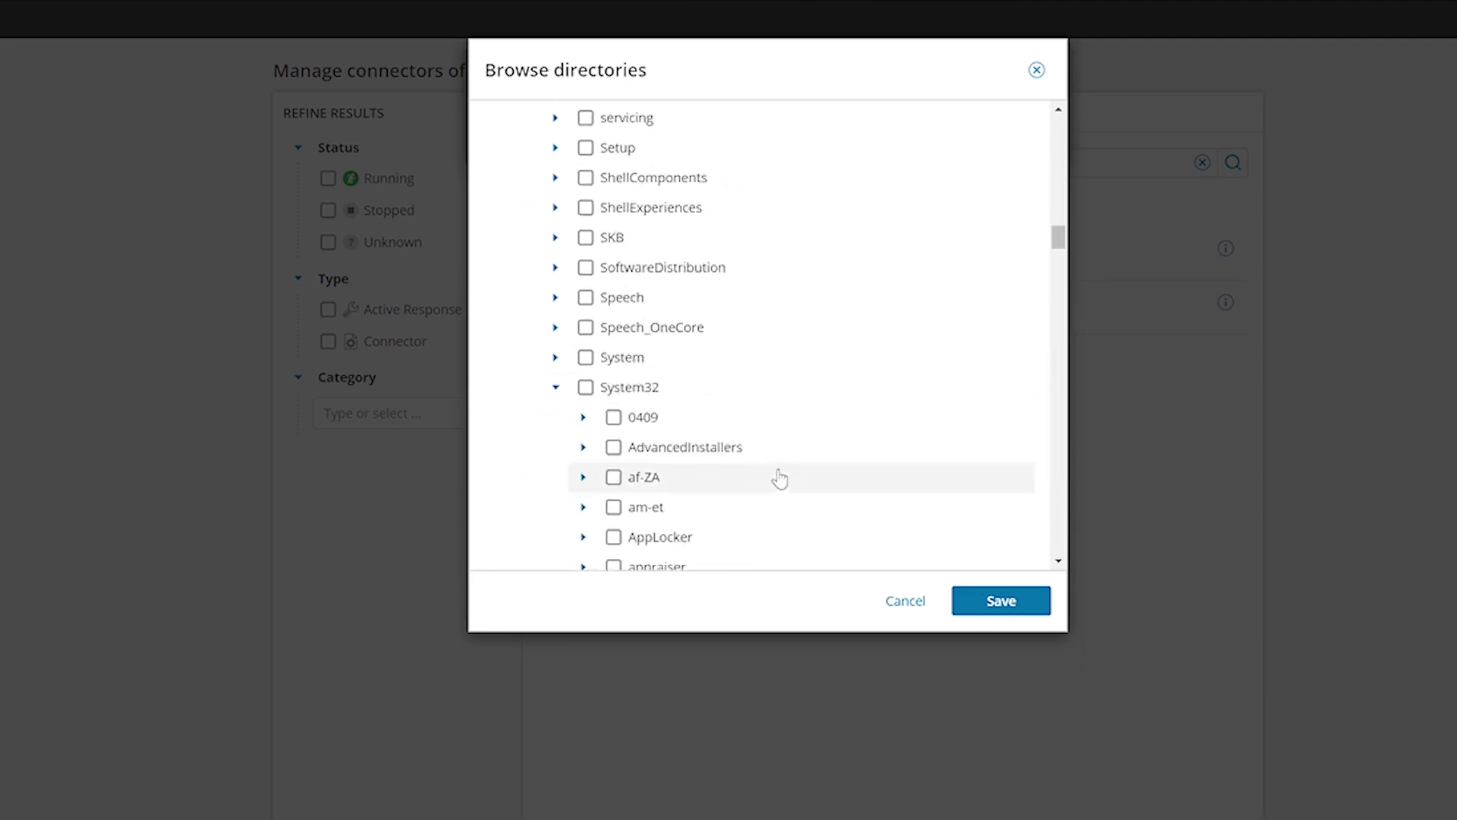
scroll(774, 479, down, 6)
click(614, 467)
click(1001, 600)
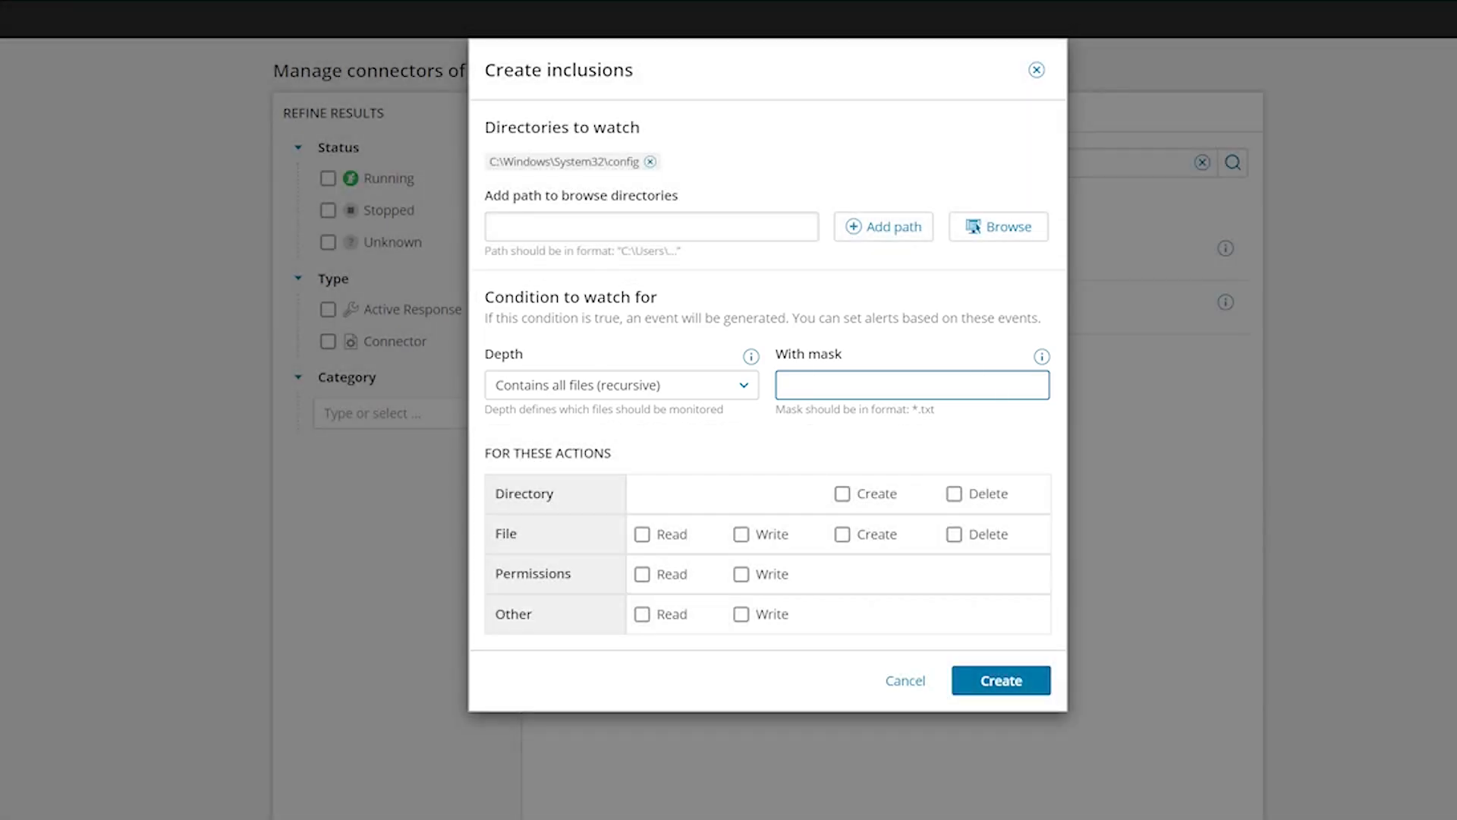
Set the inclusion's mask to *.txt, *.ini, *.dll and watch for directory Create and Delete actions
text(*.txt,)
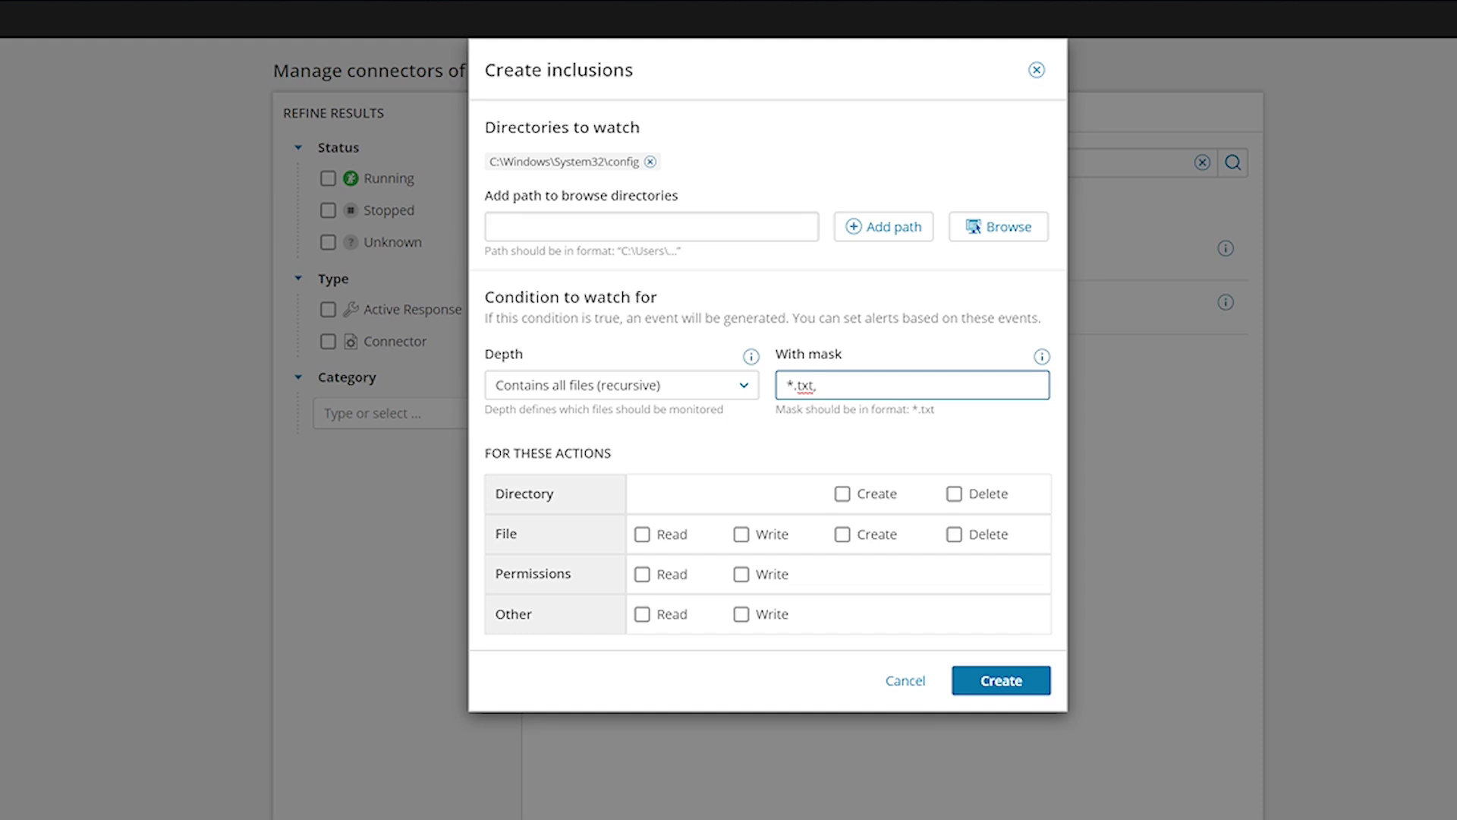
text( *.ini, *.dll)
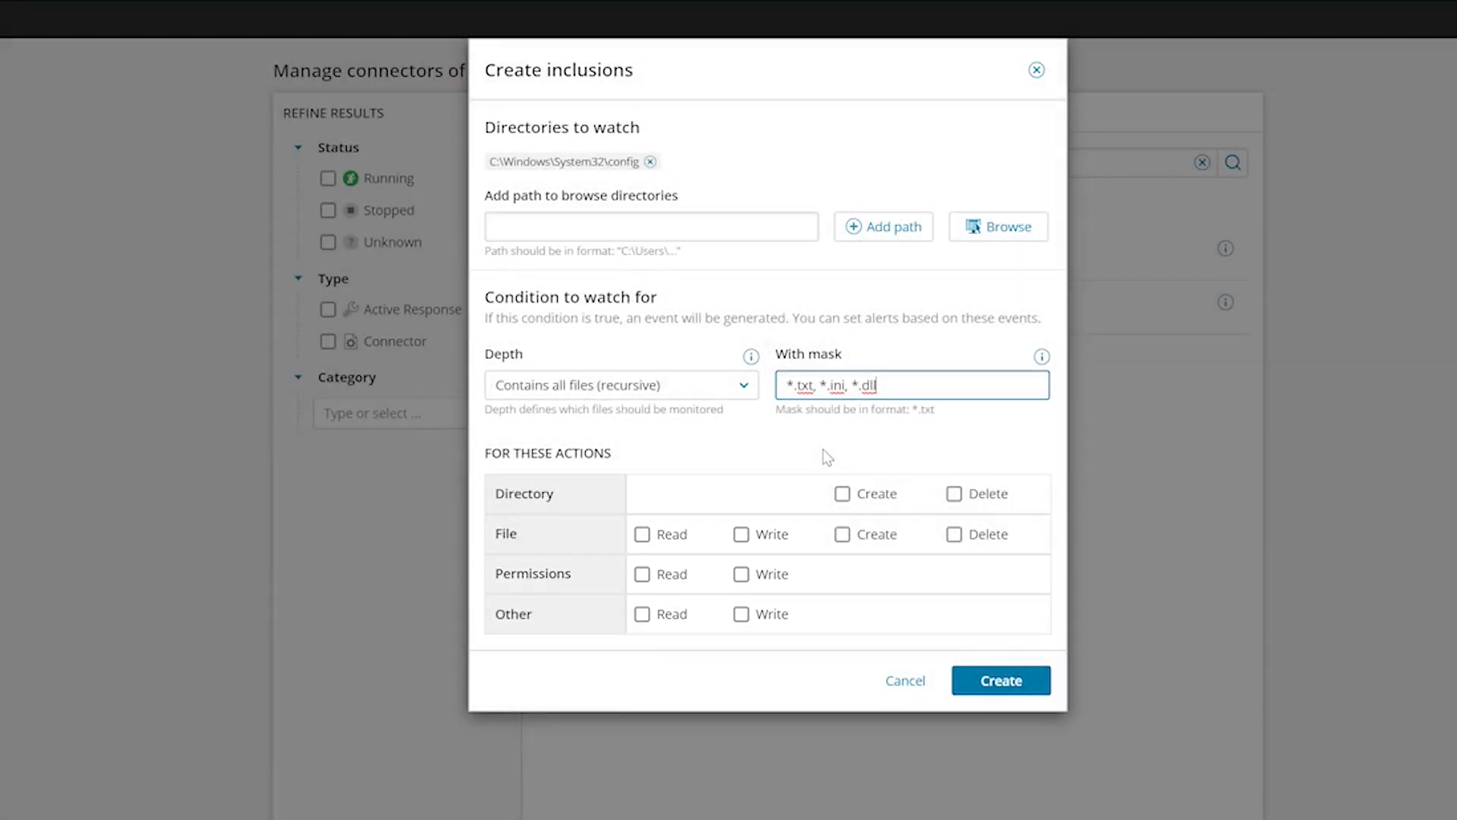
click(842, 493)
click(956, 501)
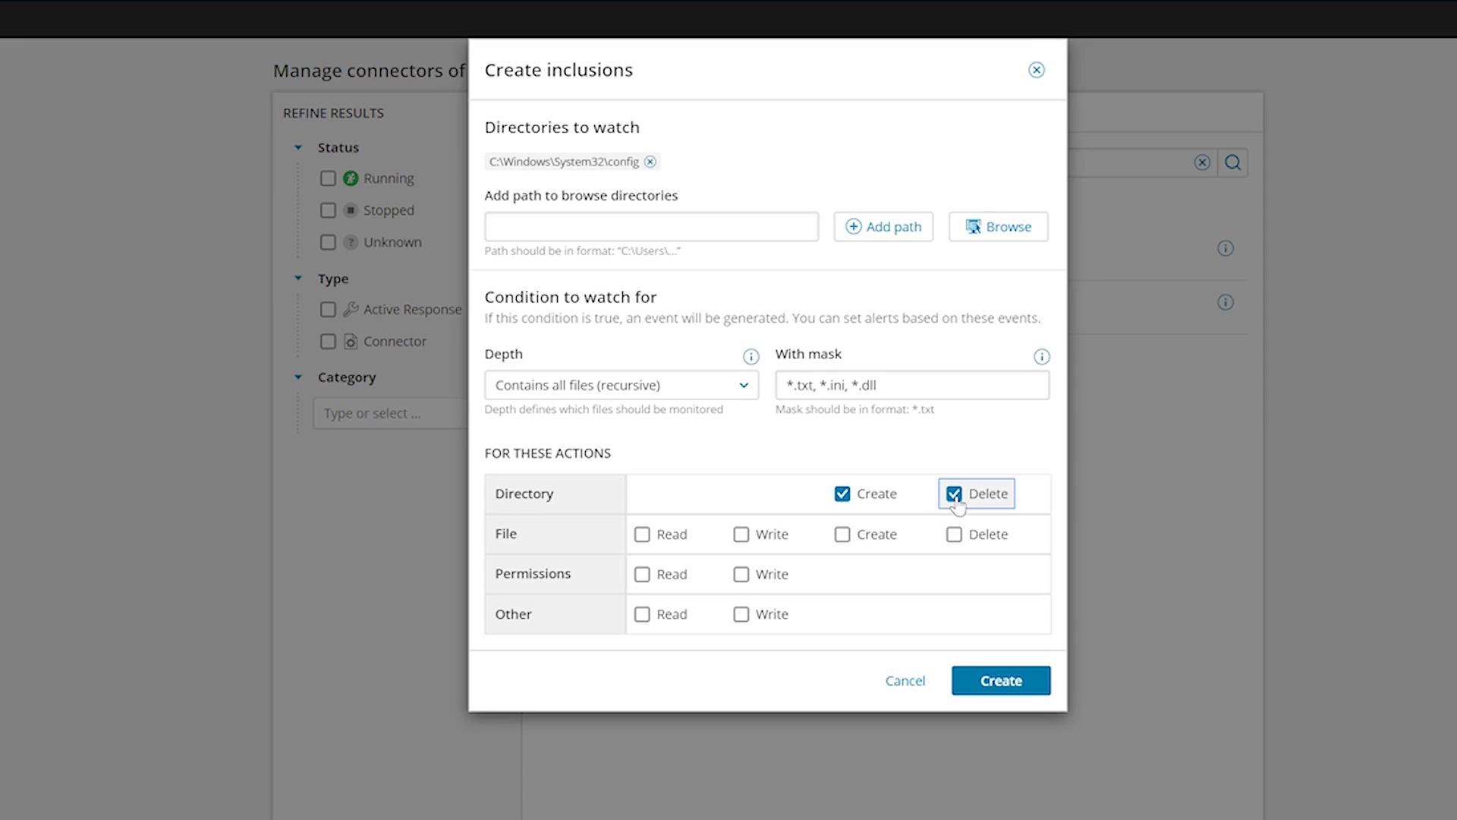
Include file Read, Write, Create and Delete plus permissions Write among the watched actions, and create the inclusion
click(642, 535)
click(741, 535)
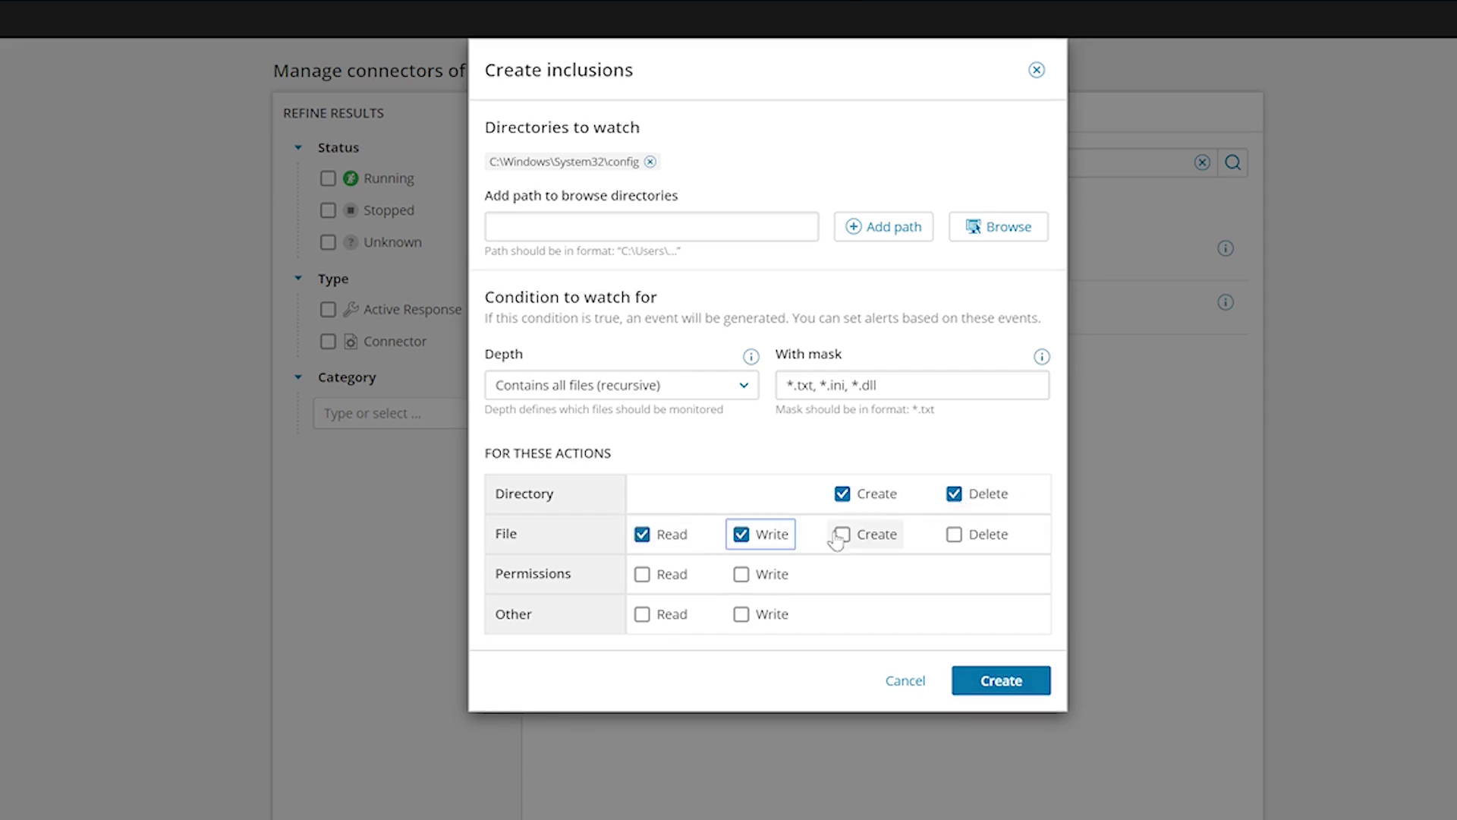
click(840, 535)
click(954, 535)
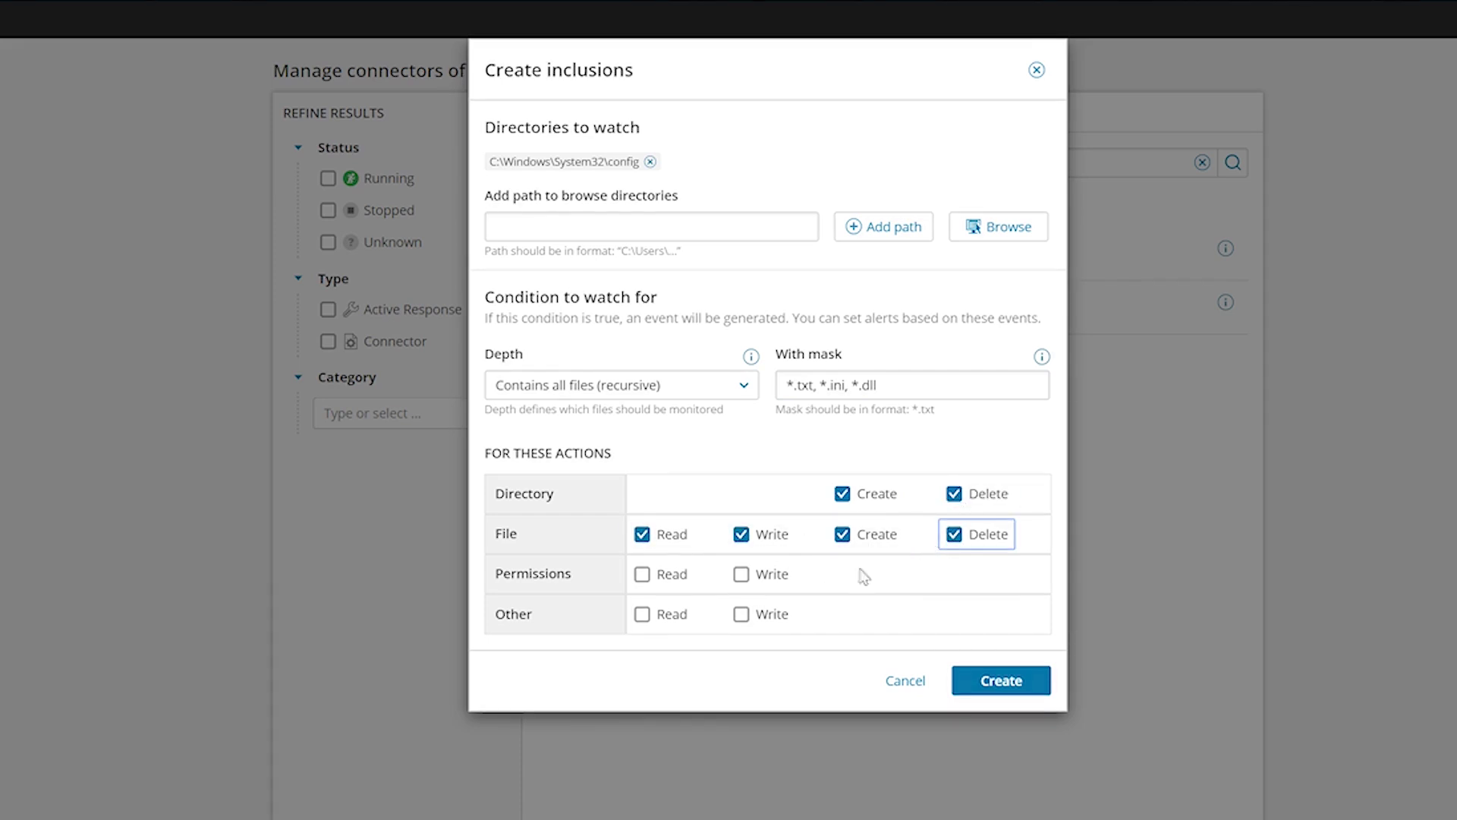
click(741, 574)
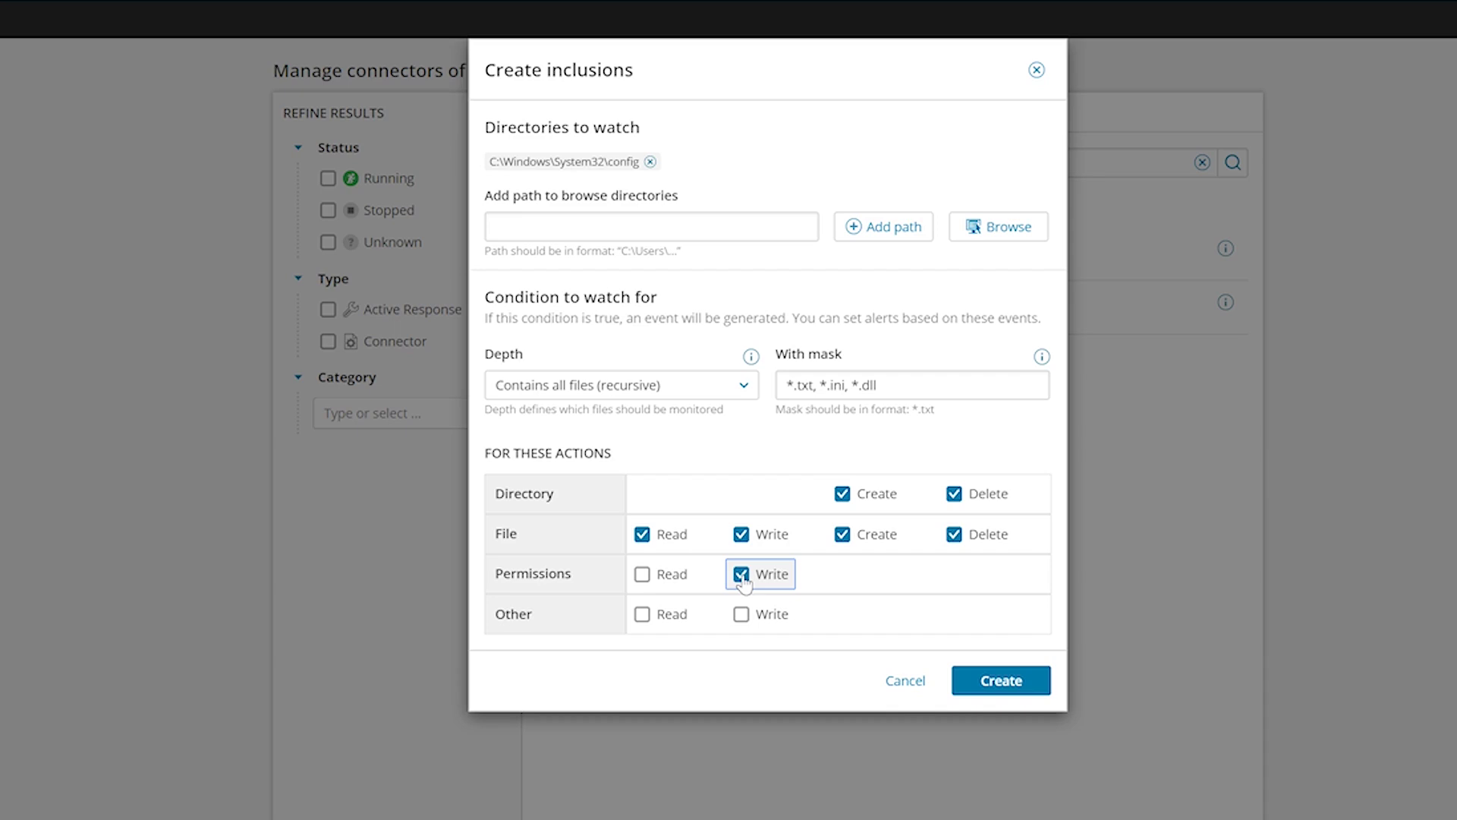
click(995, 679)
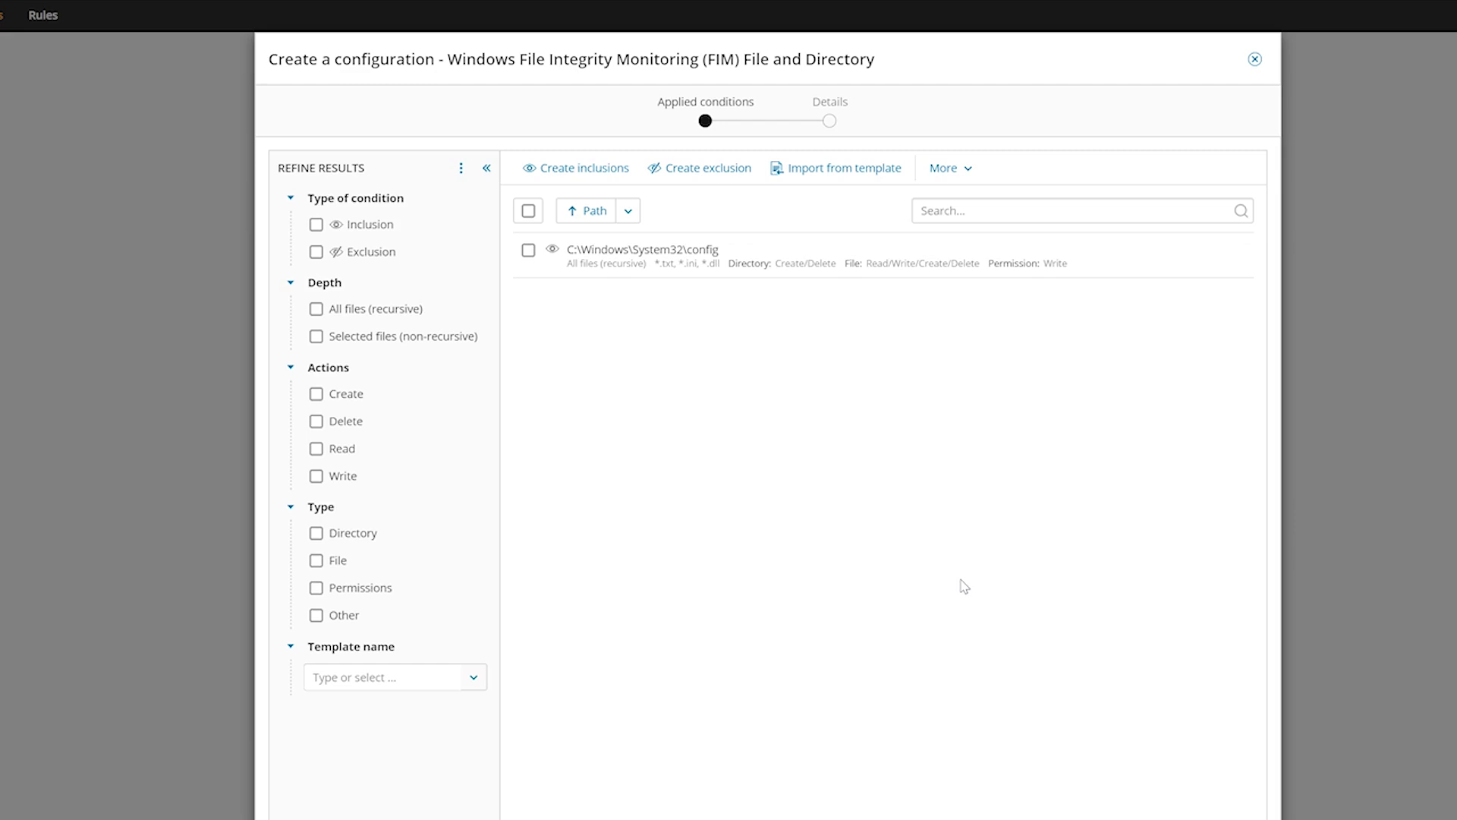
Create an exclusion with the mask *.tmp for all locally connected discs
click(702, 169)
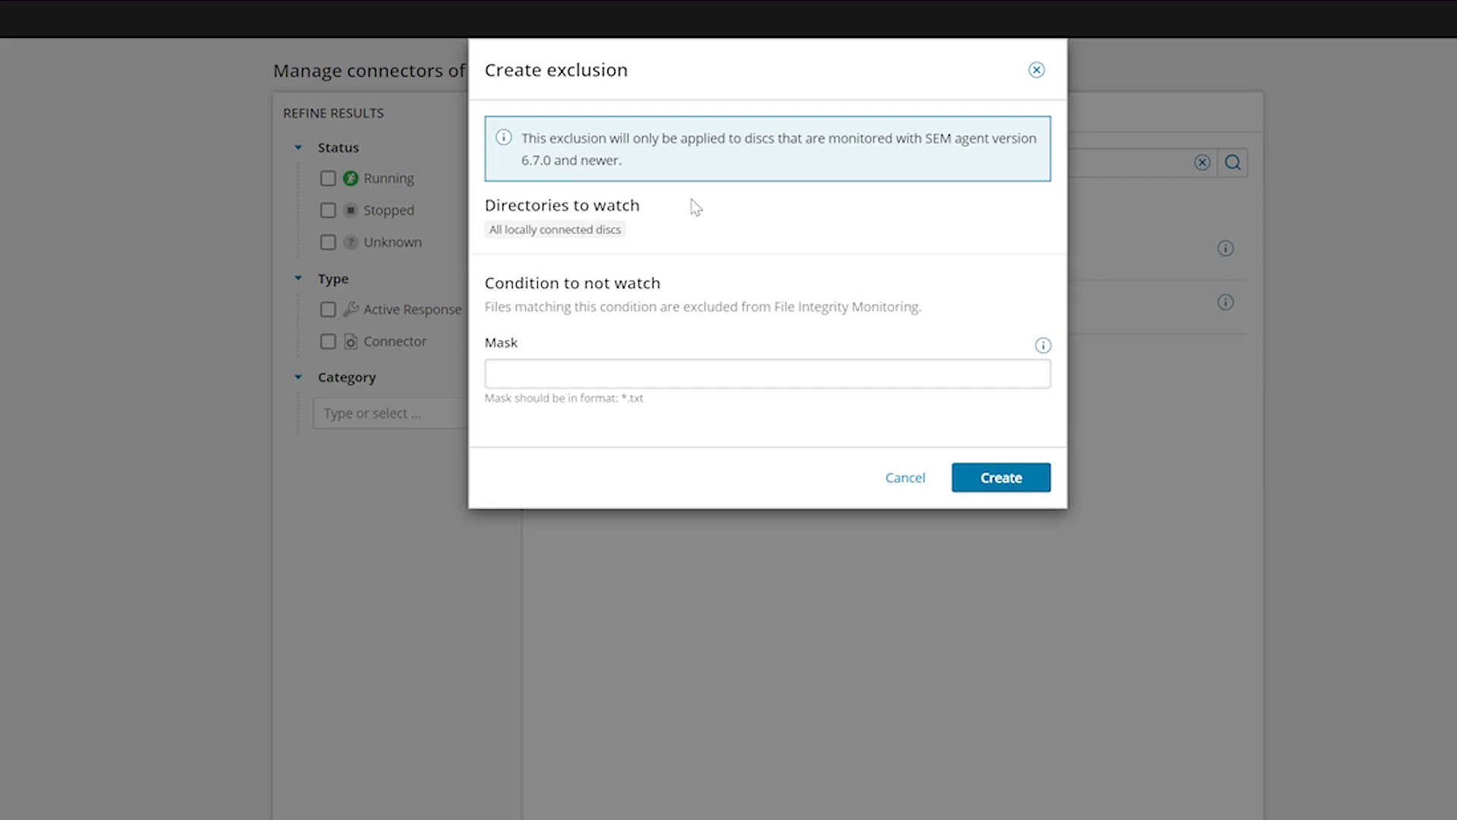
click(577, 374)
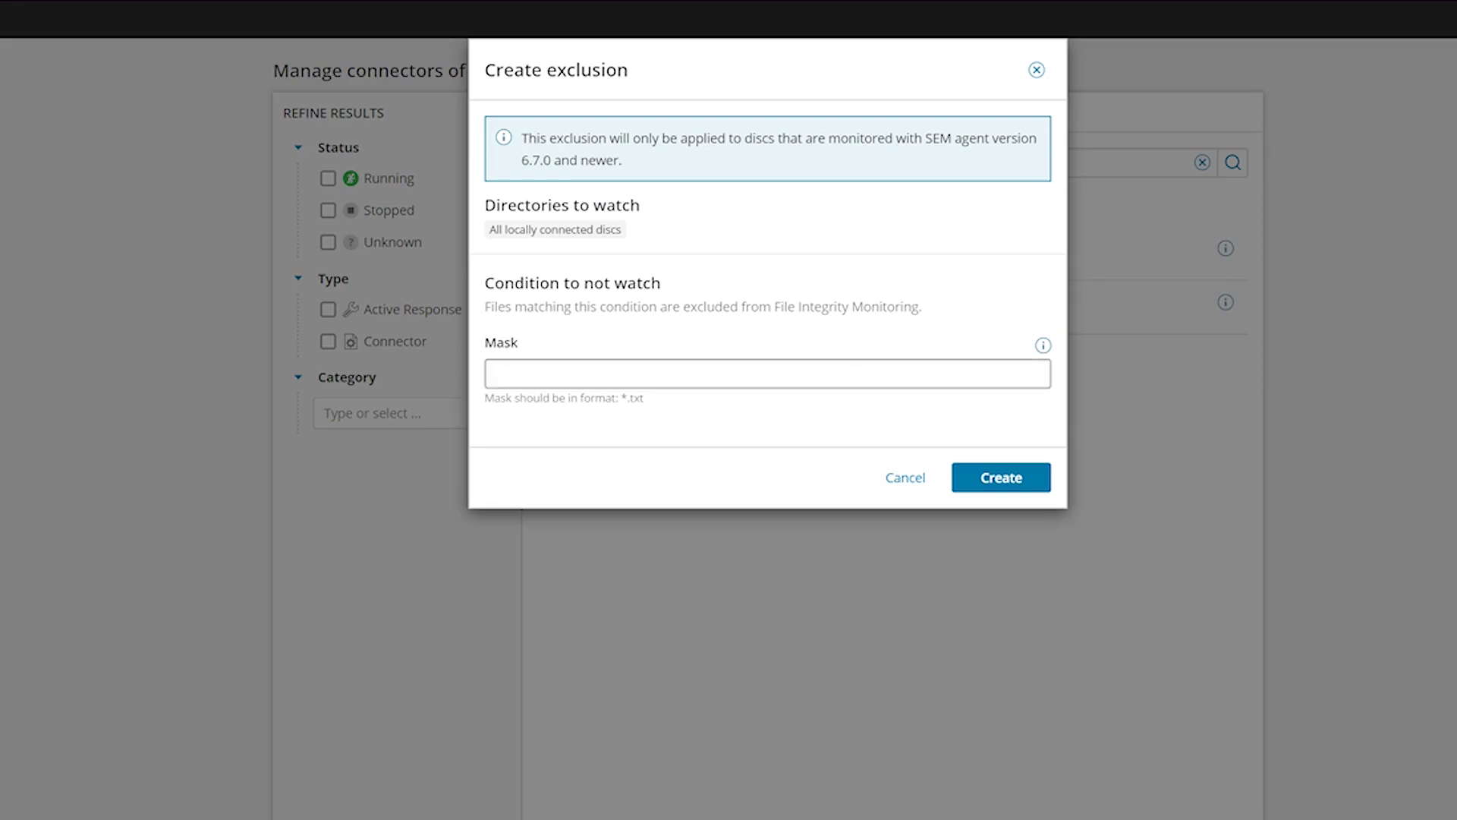
text(*.tmp)
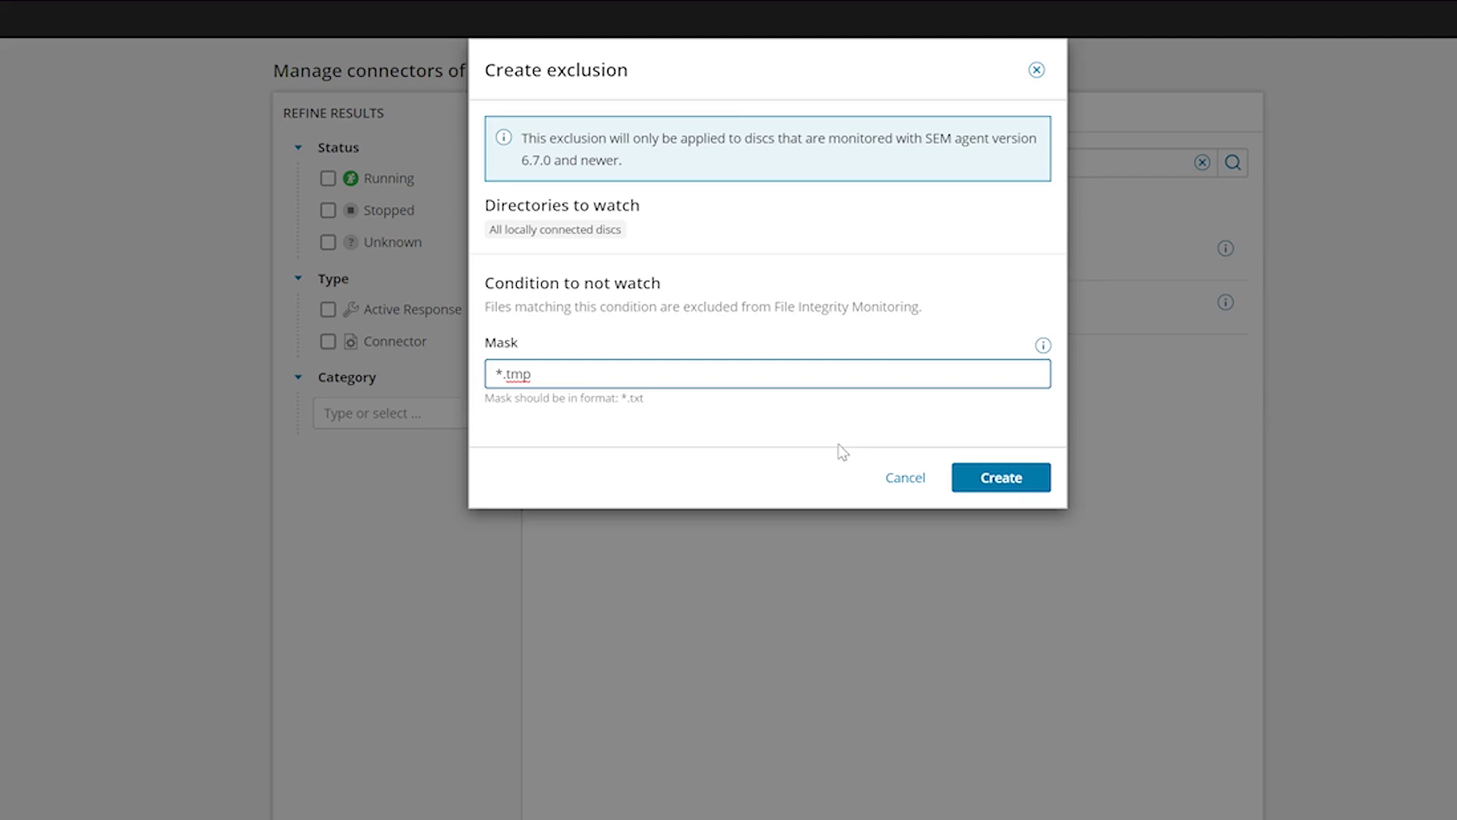
click(1002, 478)
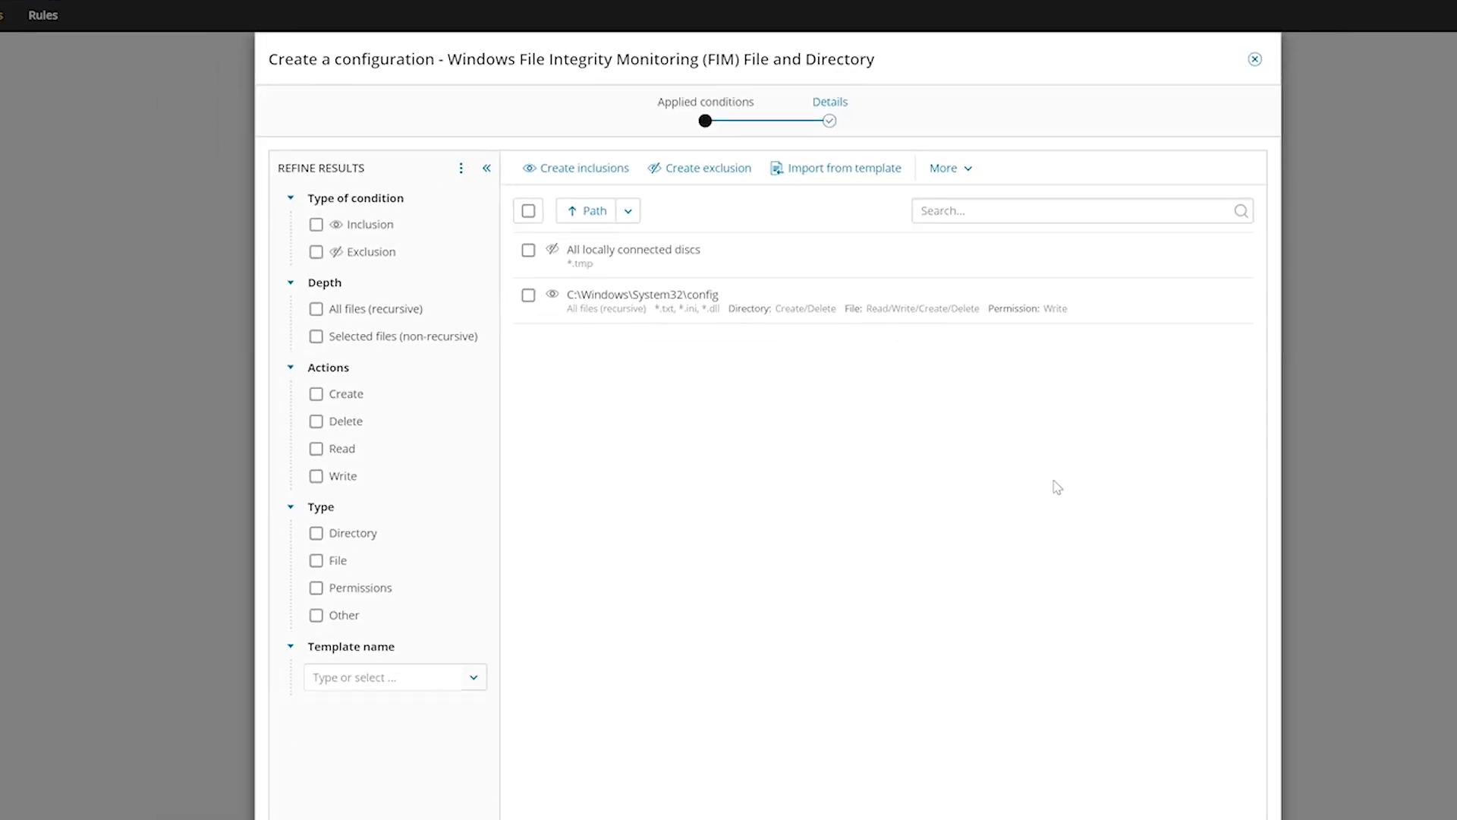
Import the conditions from the Windows Server Monitoring FIM template
click(817, 171)
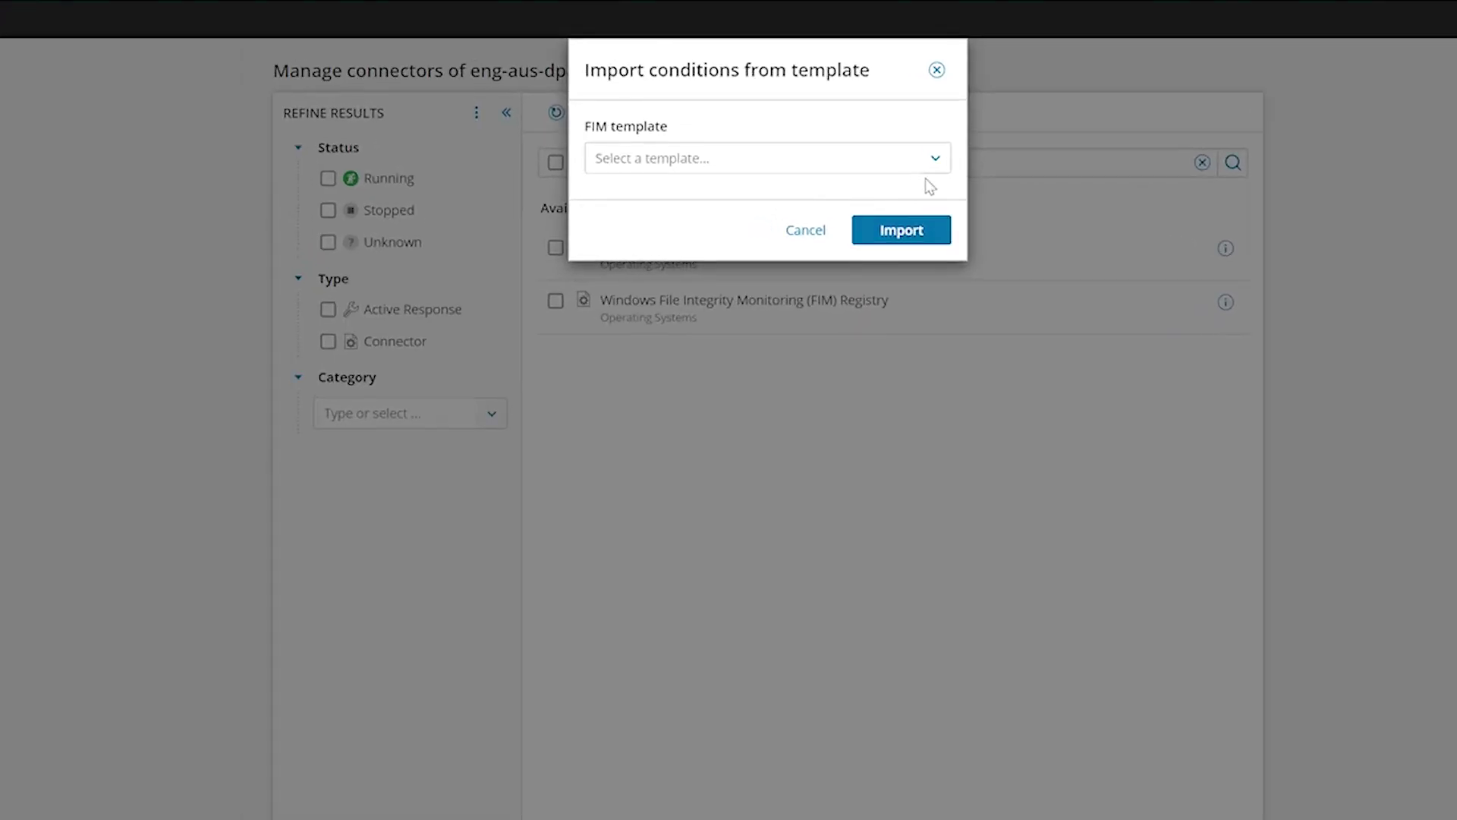
click(934, 161)
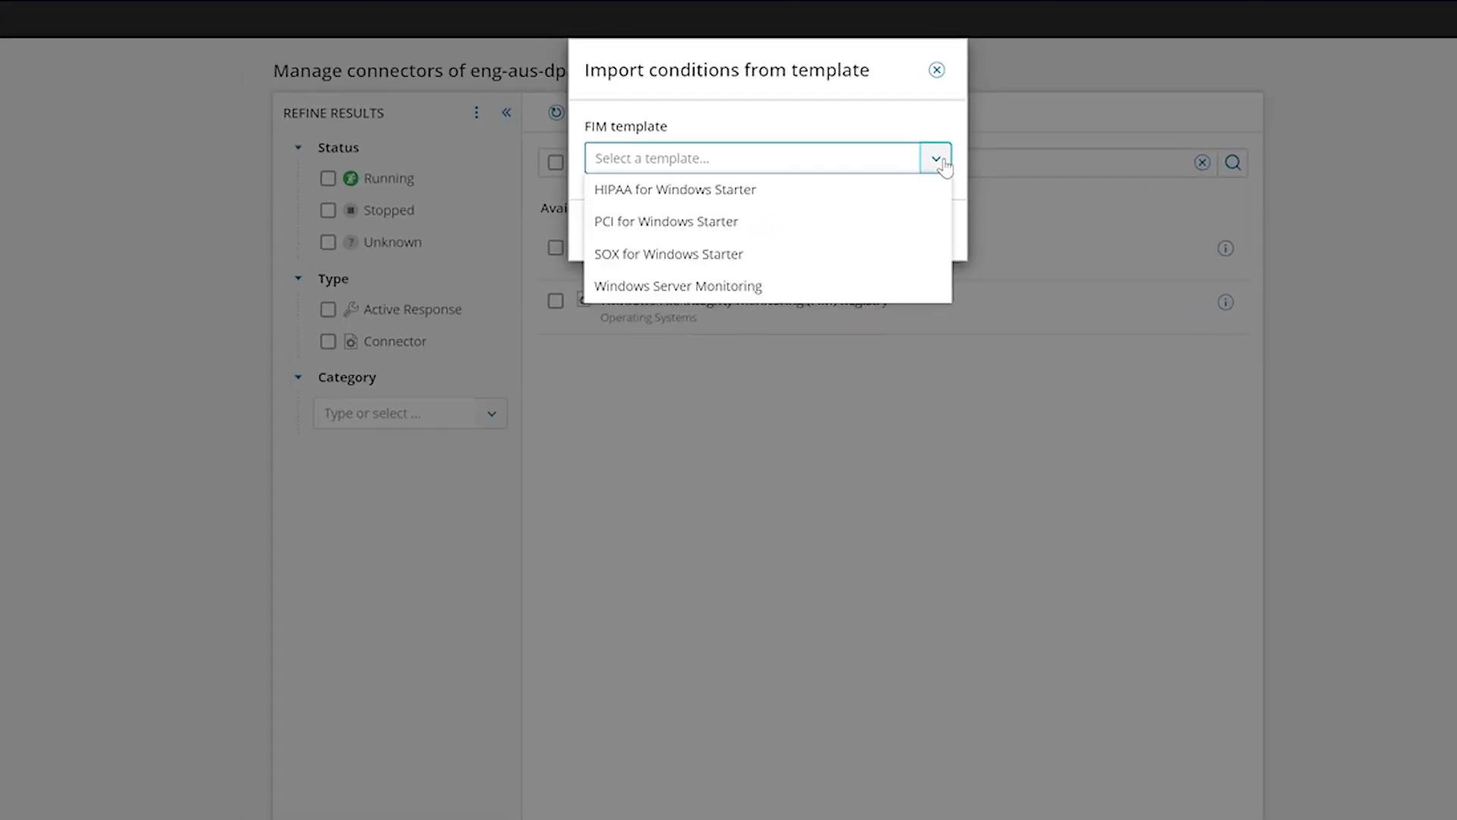
click(901, 286)
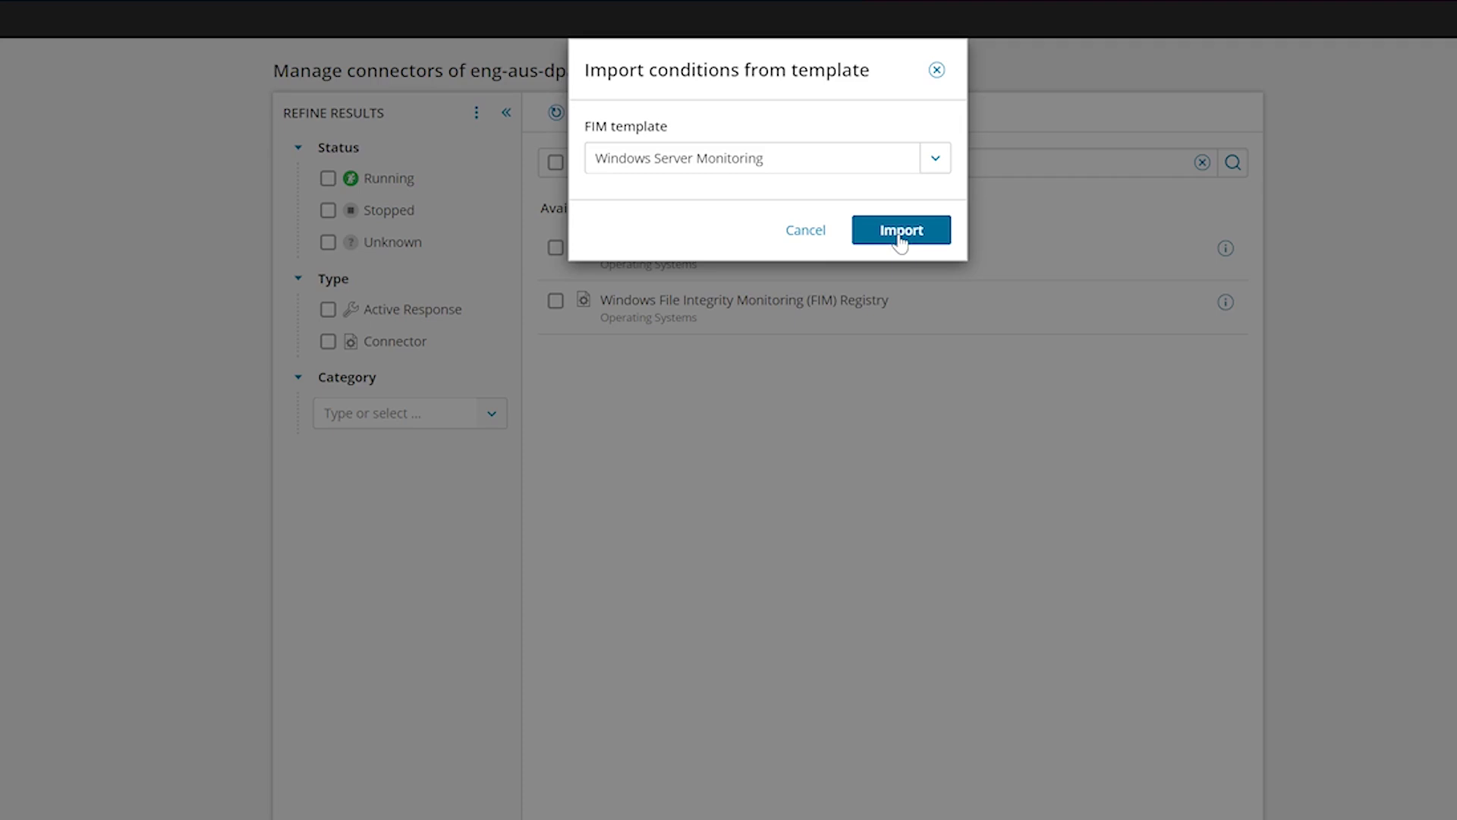
click(900, 237)
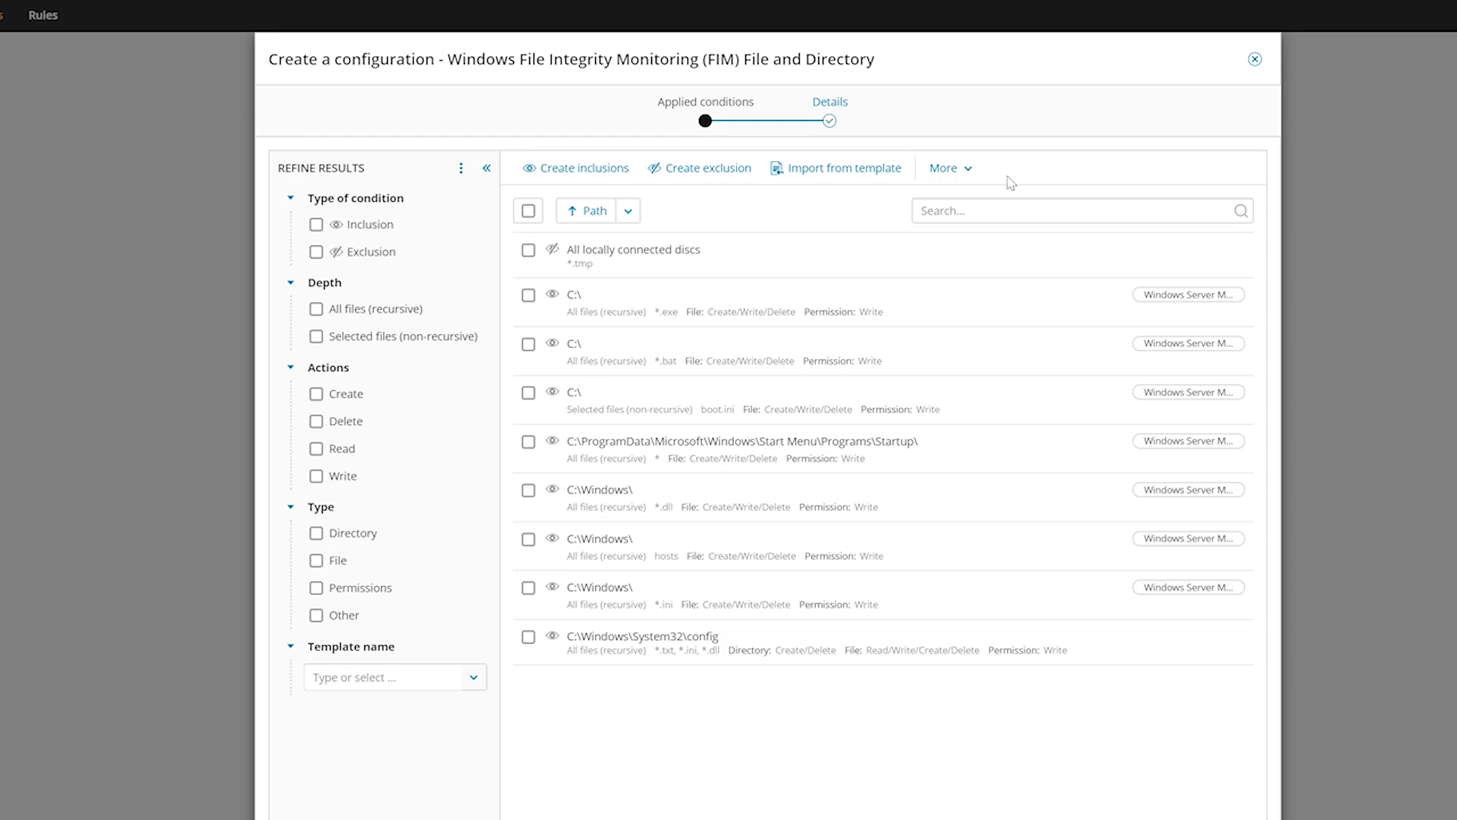
Export all conditions to a template named Sys32_Config_FIM with the description "Windows Server Monitoring including Sys32\Config"
click(969, 169)
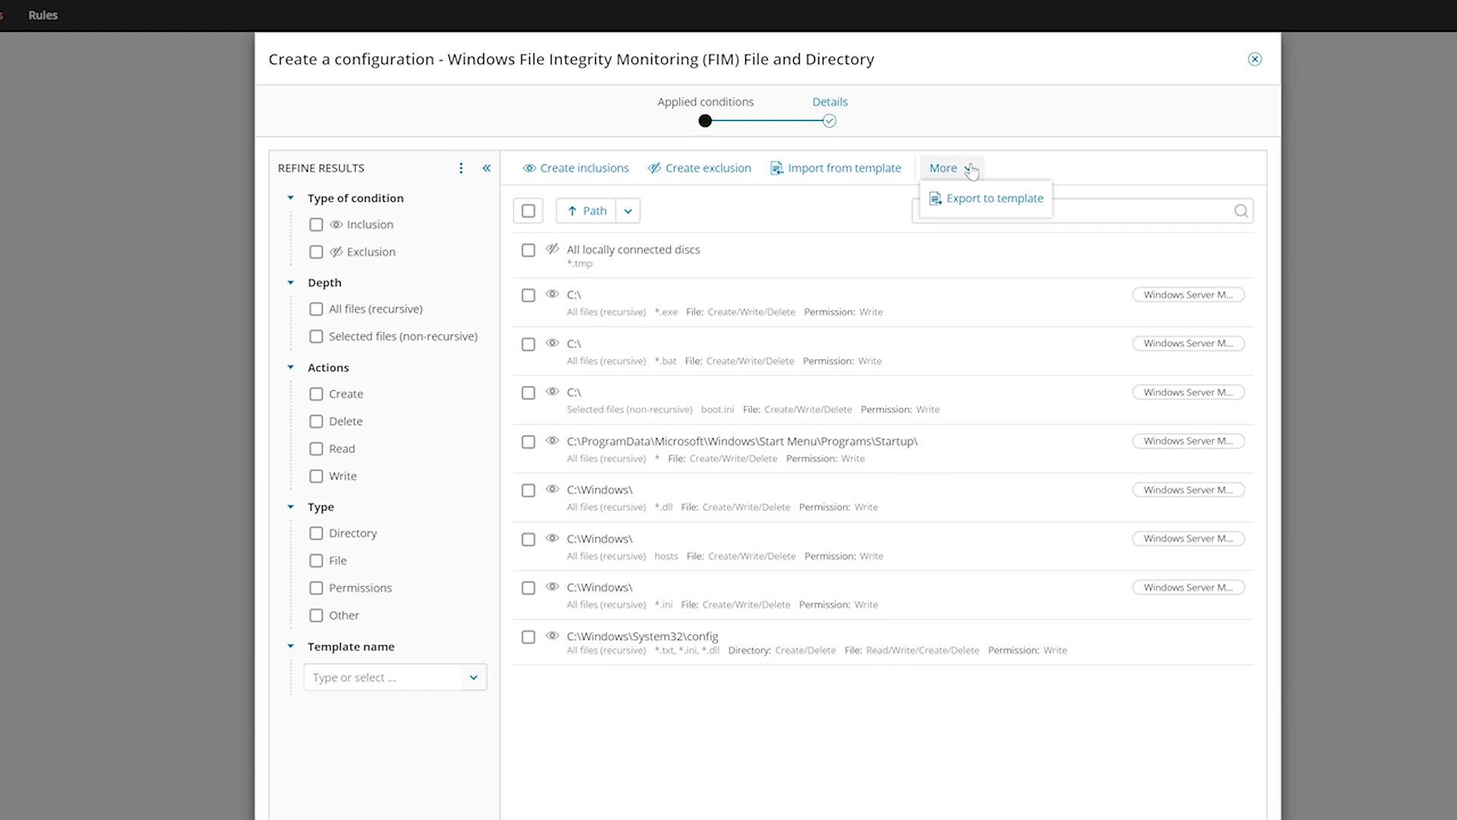
click(974, 199)
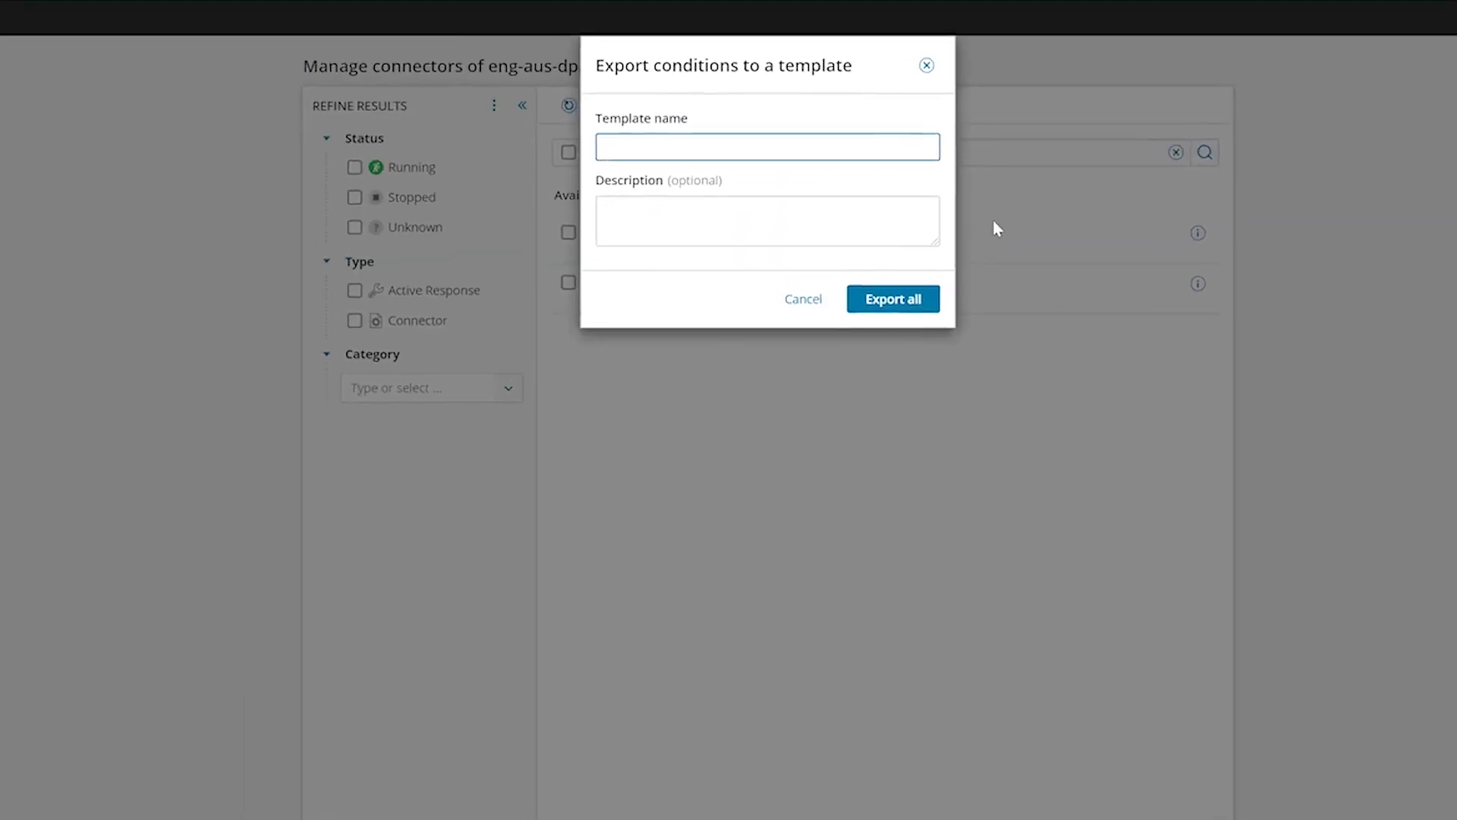
text(Sys32_Config_FIM)
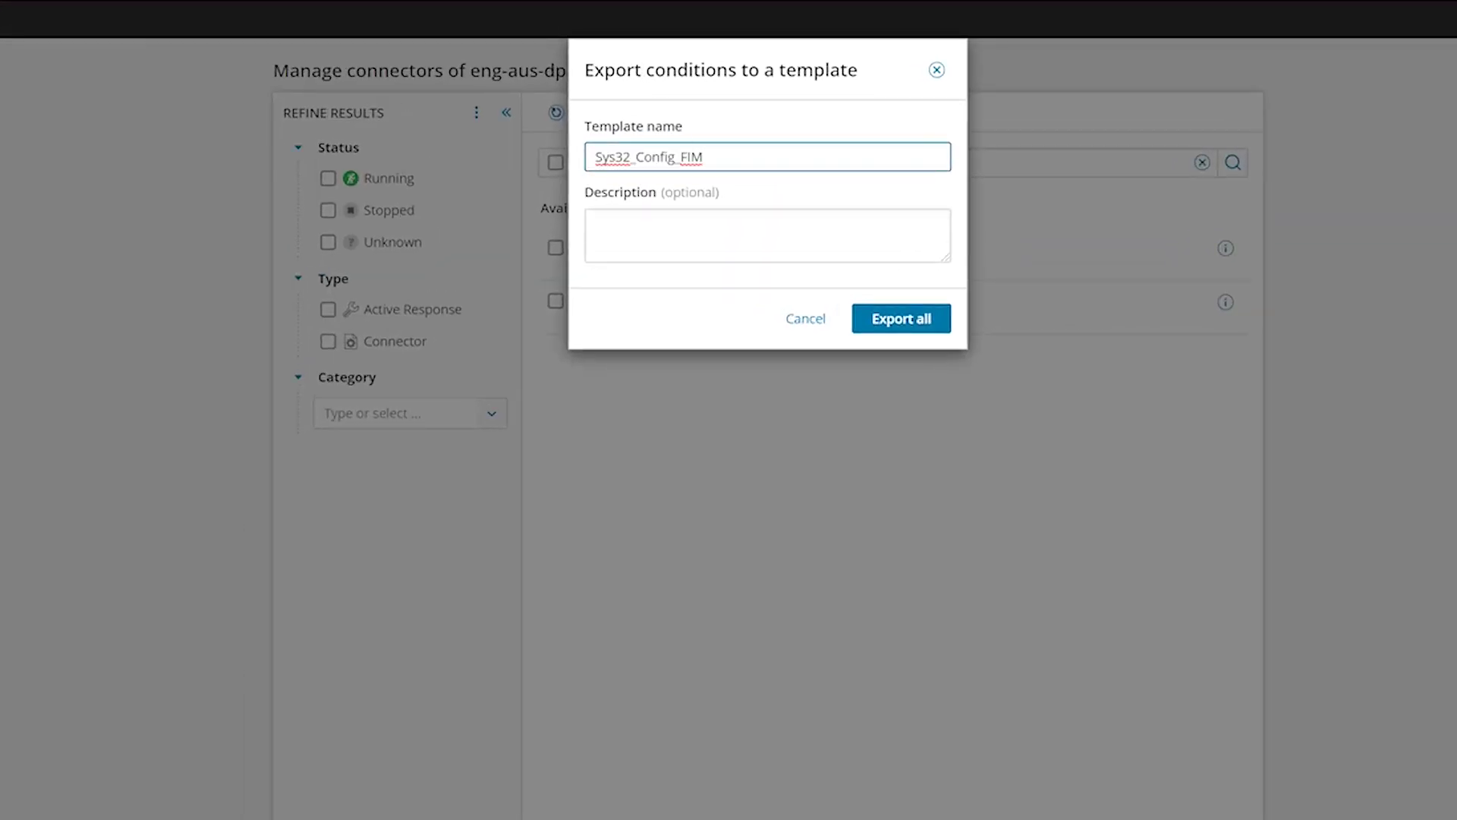
click(766, 235)
text(Windows Server Monitoring including Sys32)
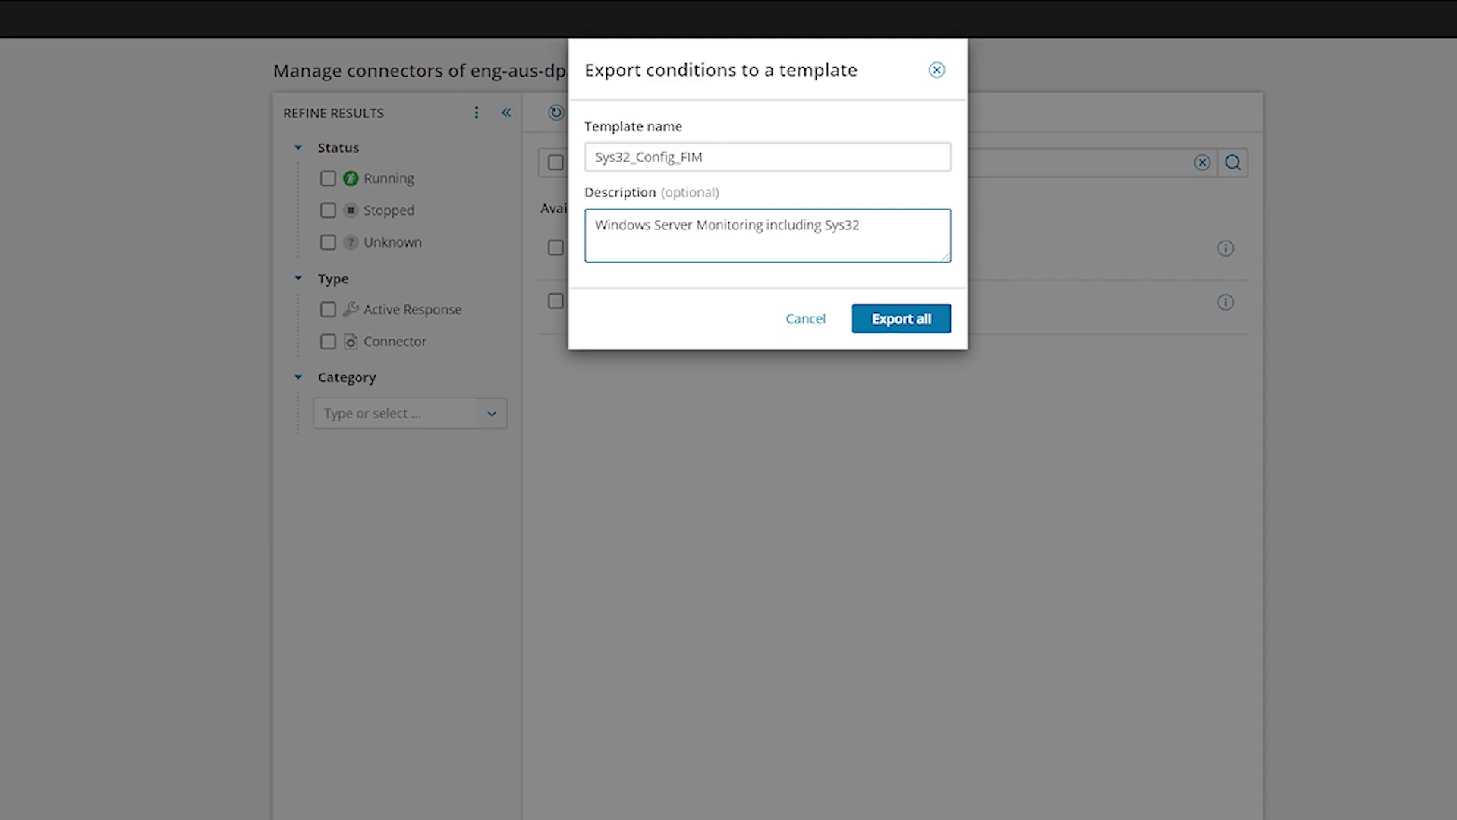
text(\Config)
click(899, 320)
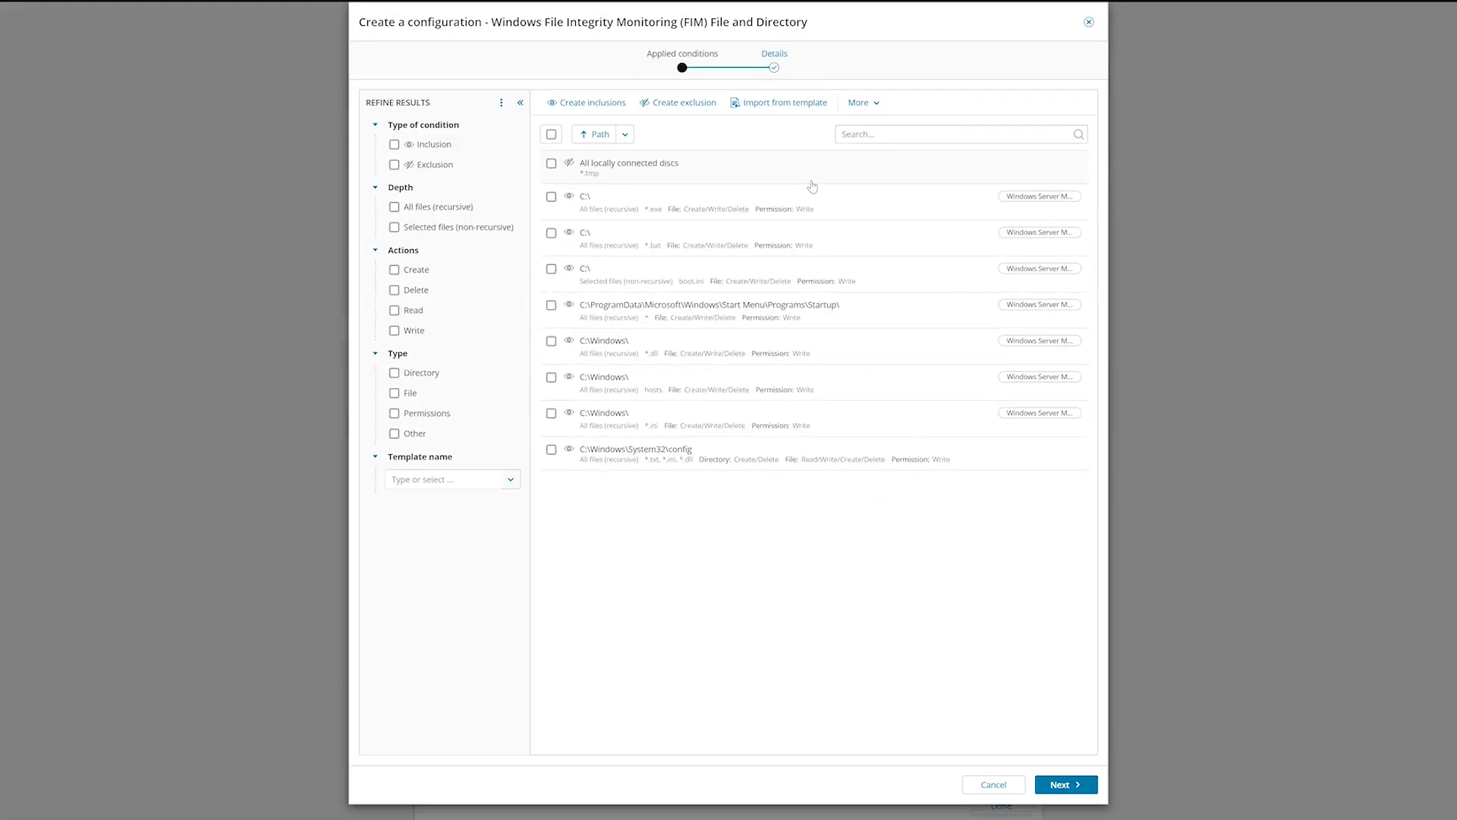
Proceed to the configuration's details and create the connector with the name FIM File and Directory
click(1065, 783)
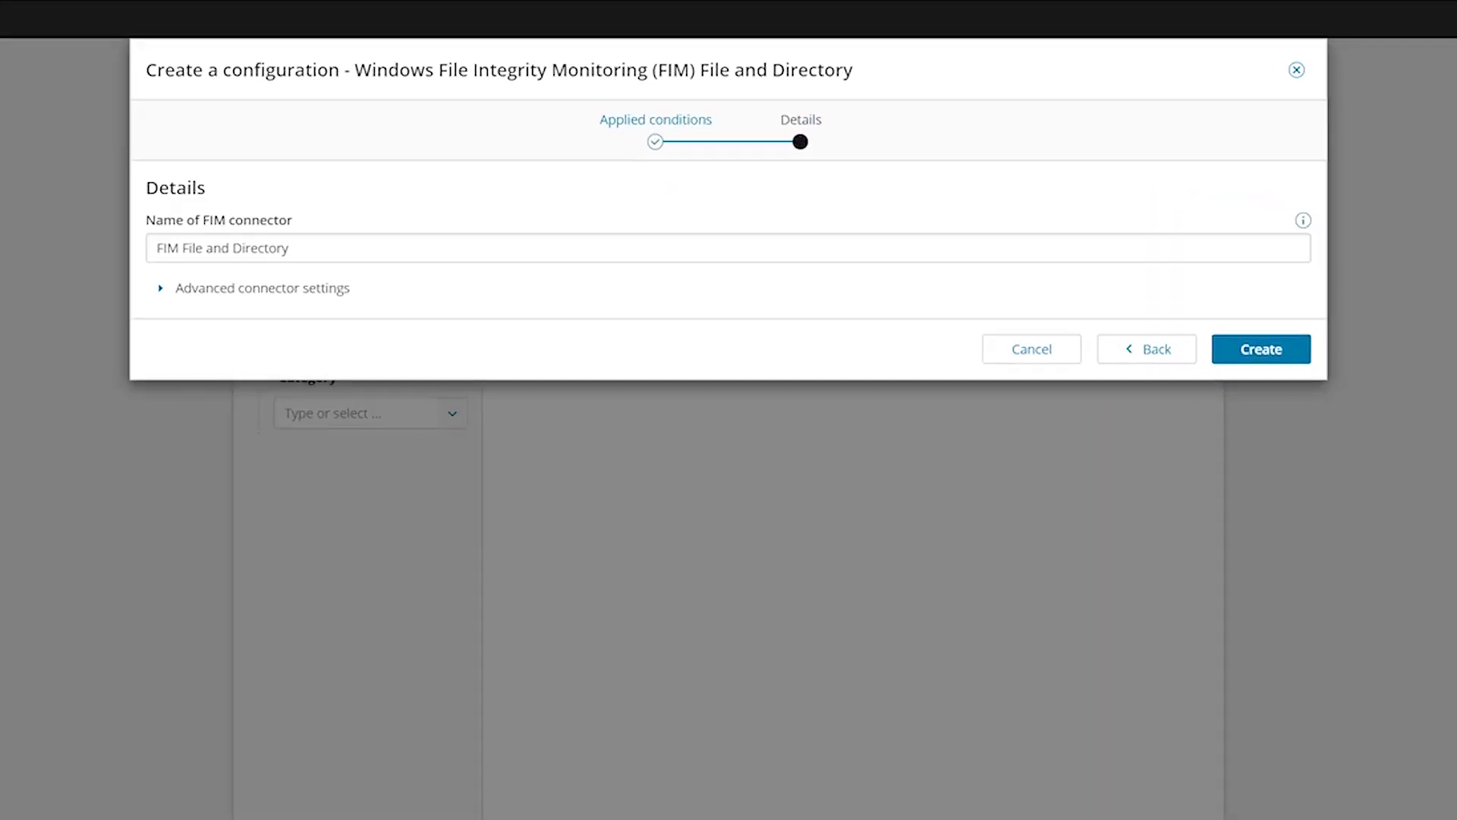
click(1278, 358)
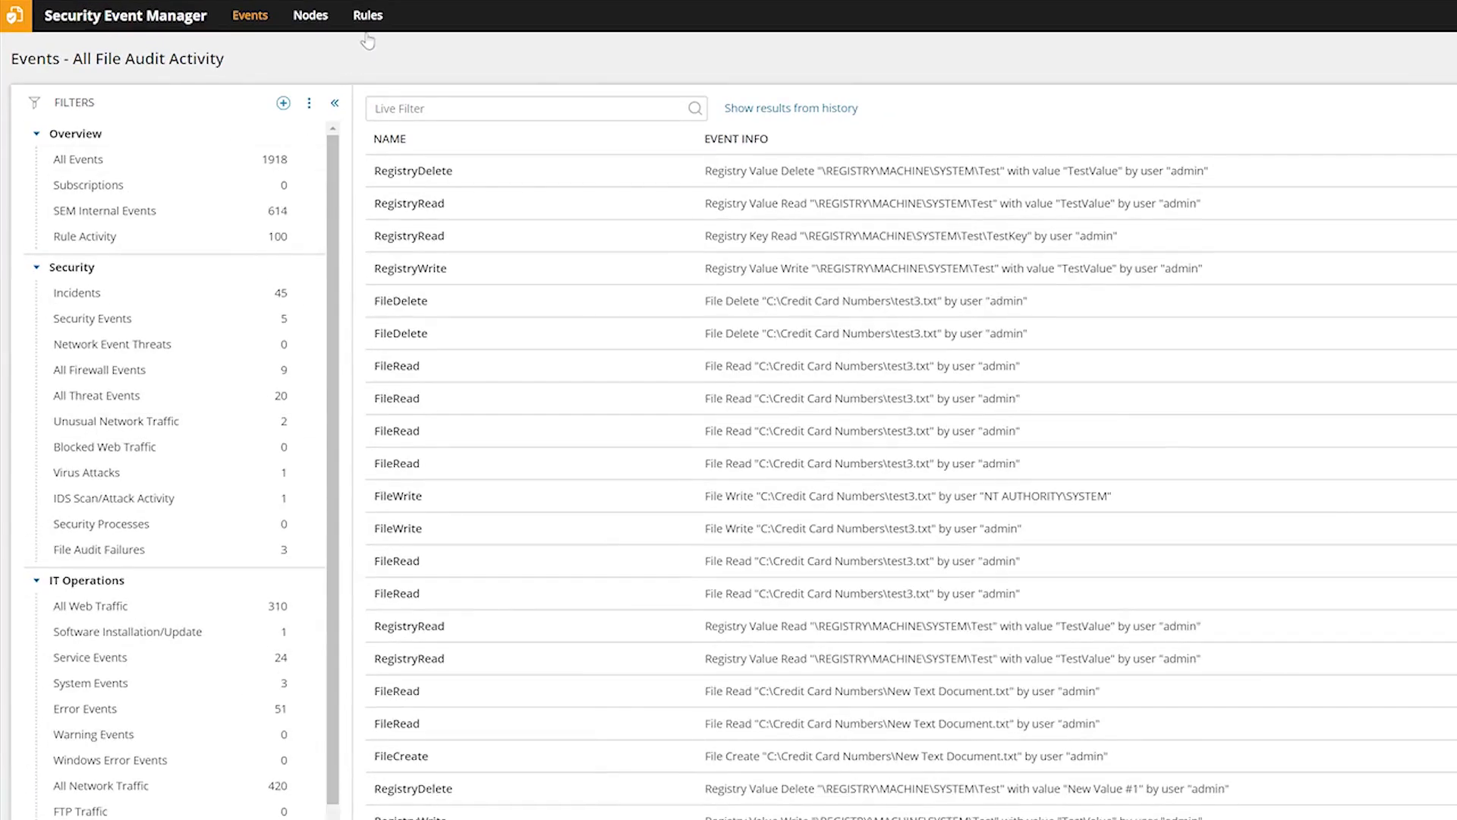
Start creating a rule from a template and search the rule templates for "file"
click(252, 14)
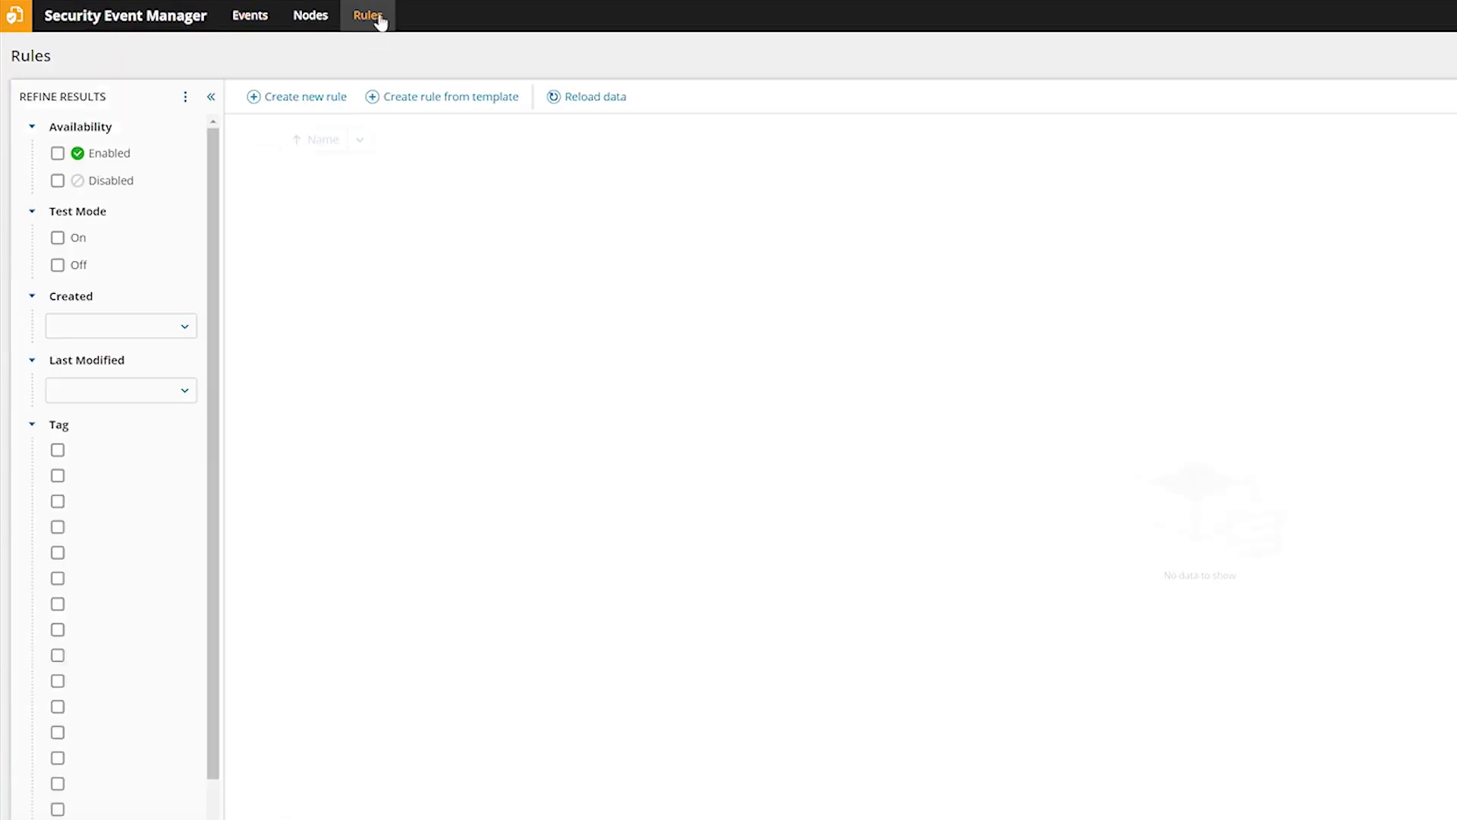
click(427, 107)
text(f)
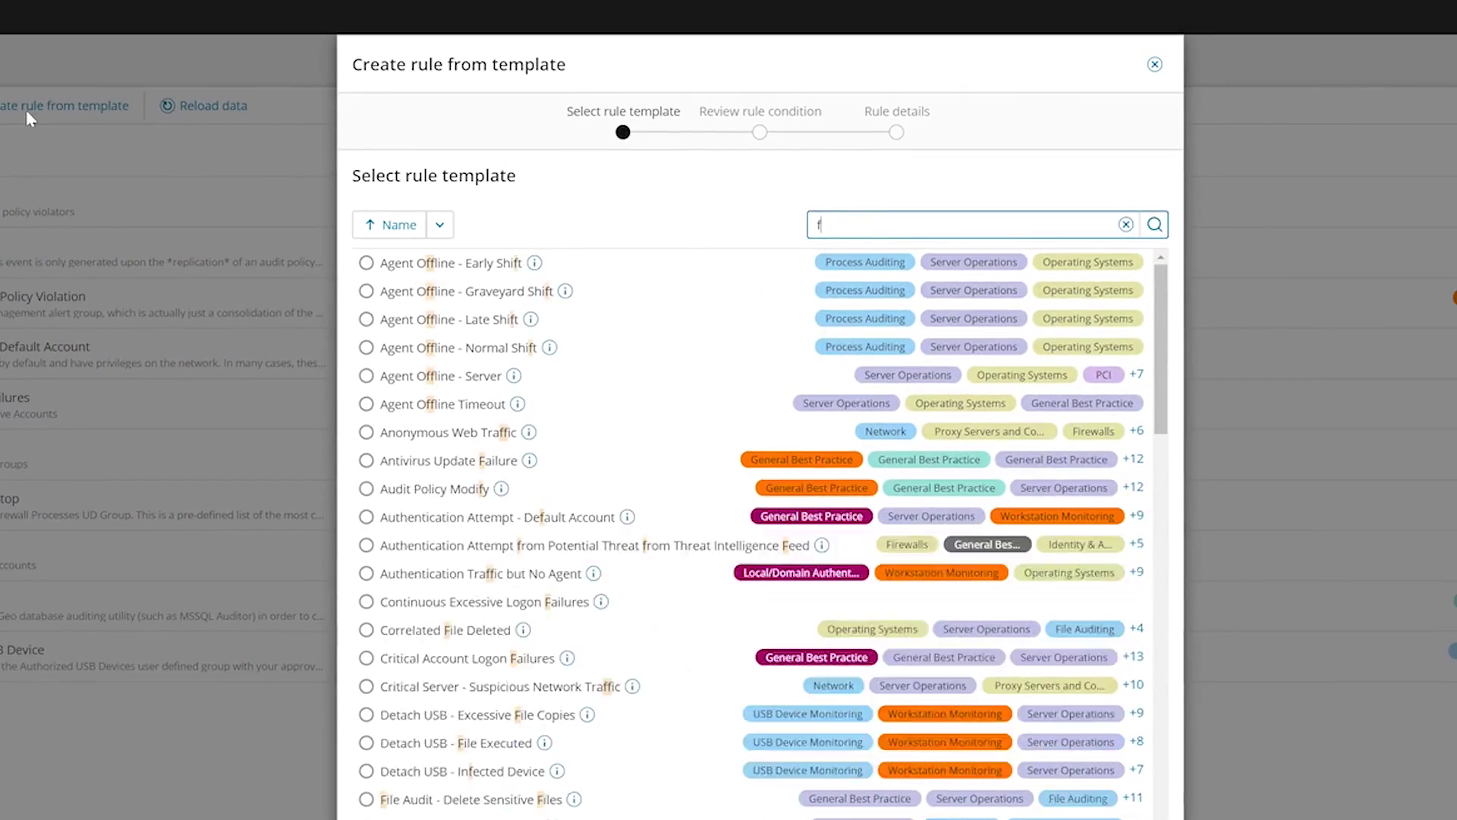
text(ile)
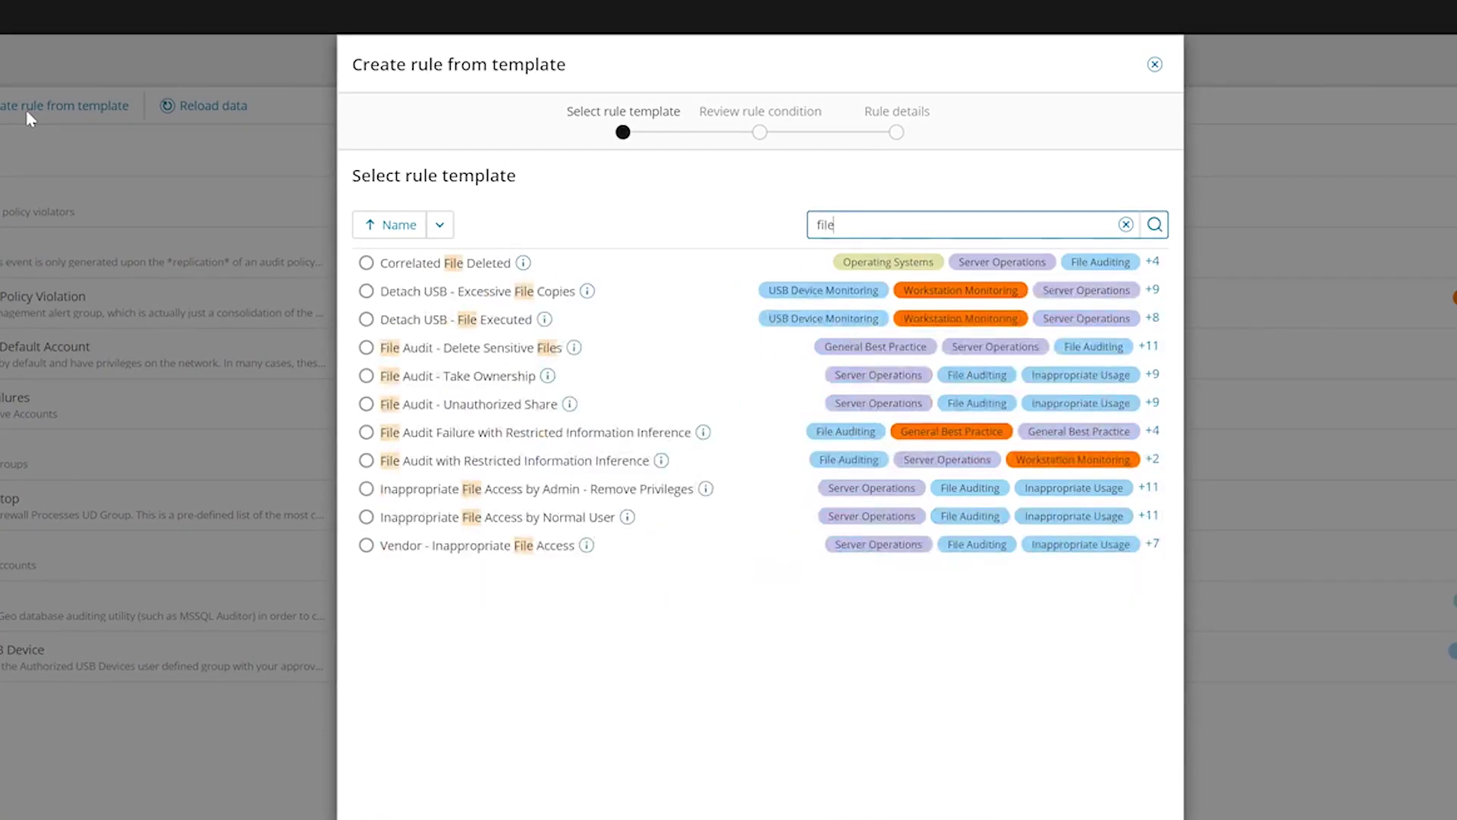